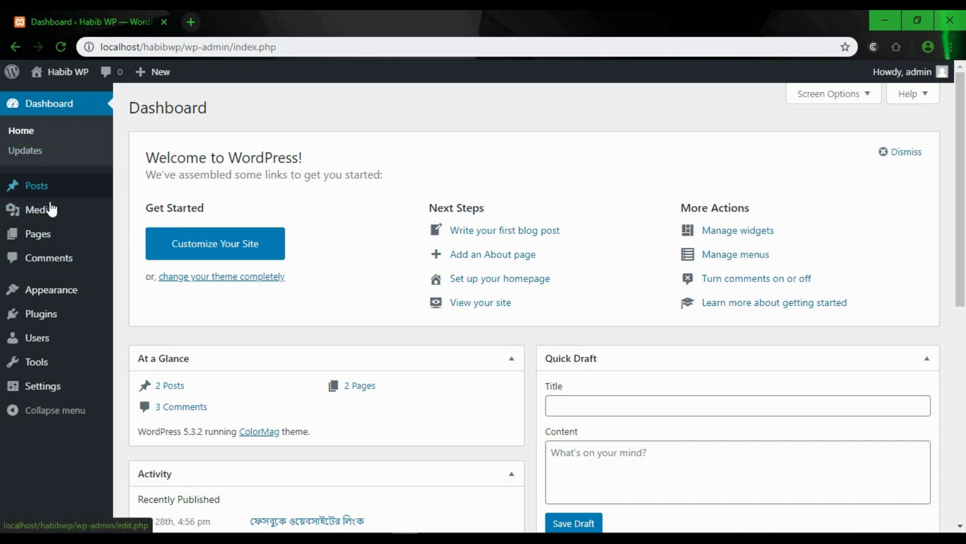
Create a navigation menu named Menu 1 containing the Home, About us and Sample Page items
mouse_move(44, 298)
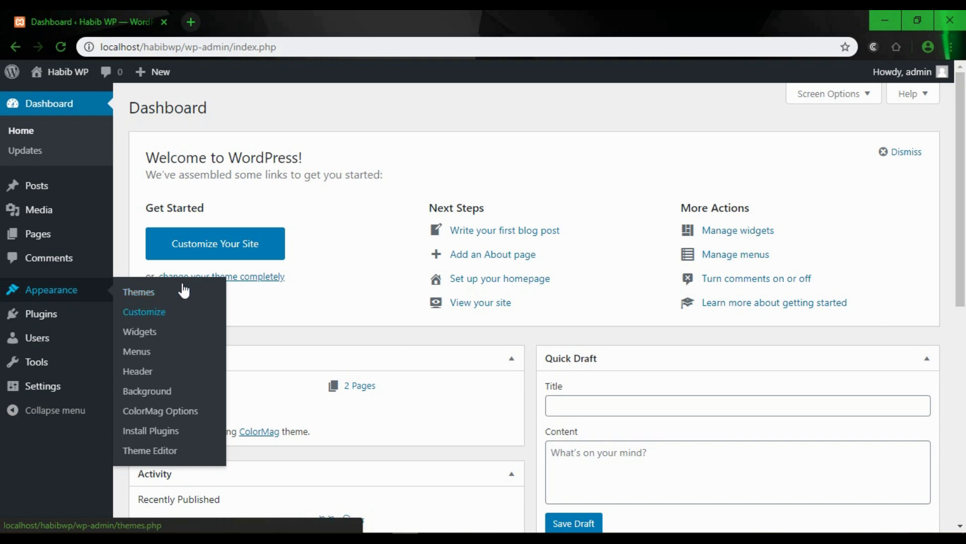
mouse_move(119, 299)
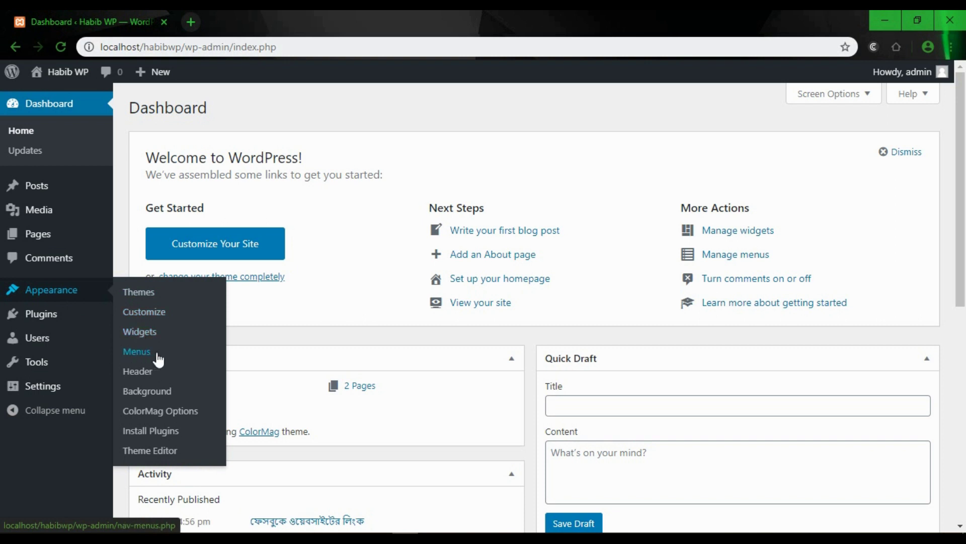
mouse_move(86, 298)
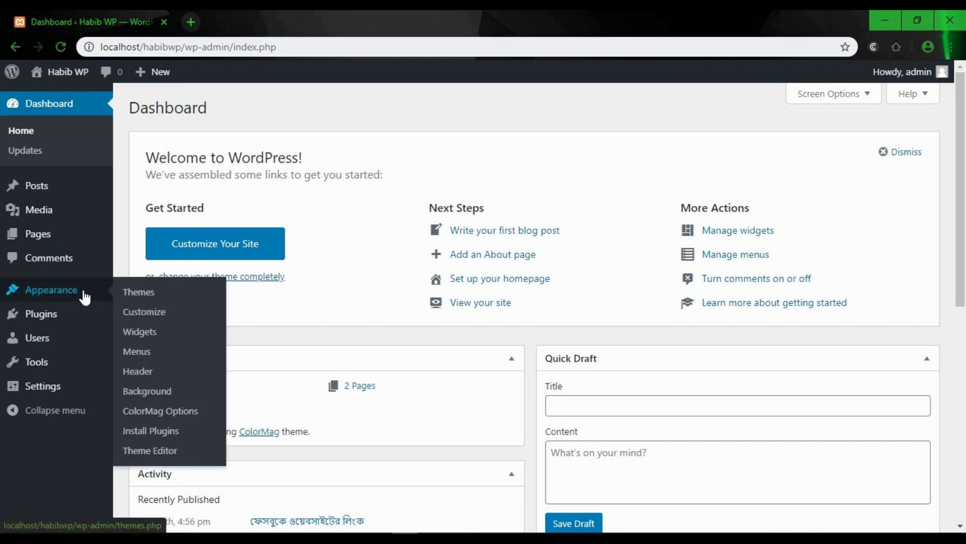
left_click(142, 354)
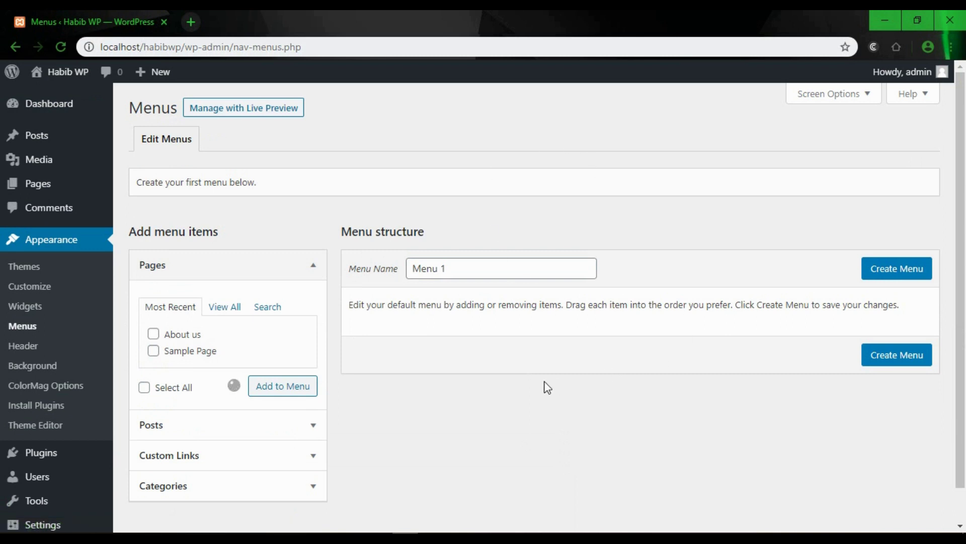
scroll(543, 380, "down", 1)
scroll(554, 244, "up", 1)
scroll(592, 223, "down", 1)
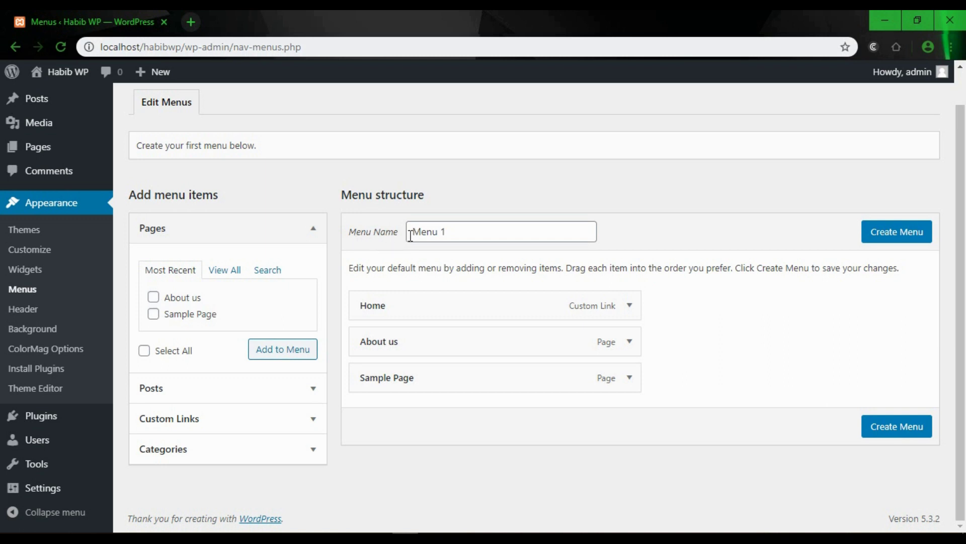
left_click(466, 232)
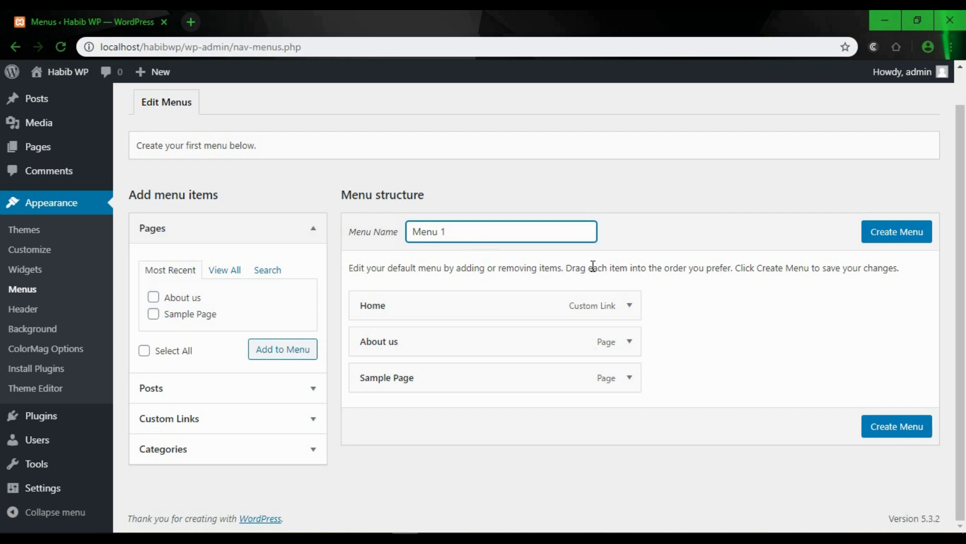
left_click(899, 244)
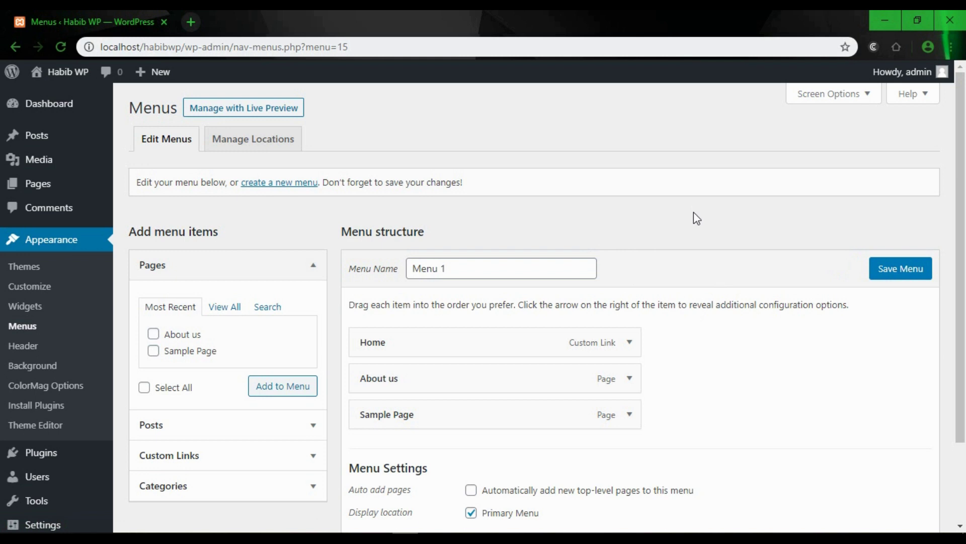
Review Menu 1's settings and check which menu is assigned to the theme's Primary Menu location
scroll(498, 342, "down", 2)
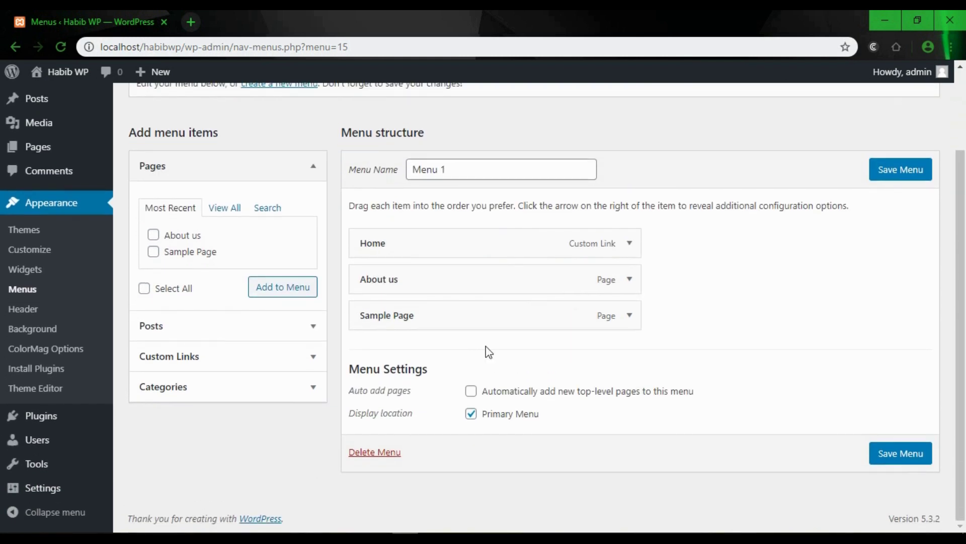
scroll(431, 279, "up", 2)
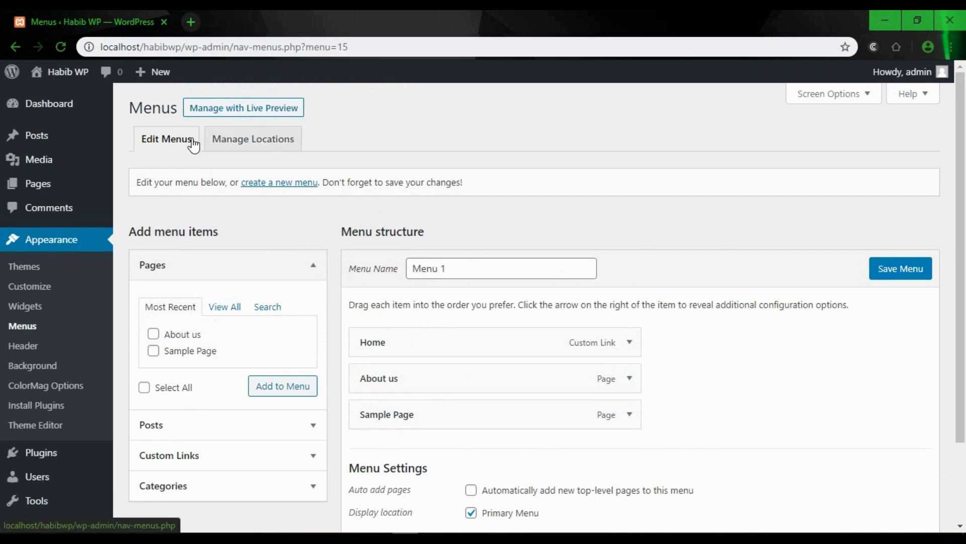
left_click(258, 140)
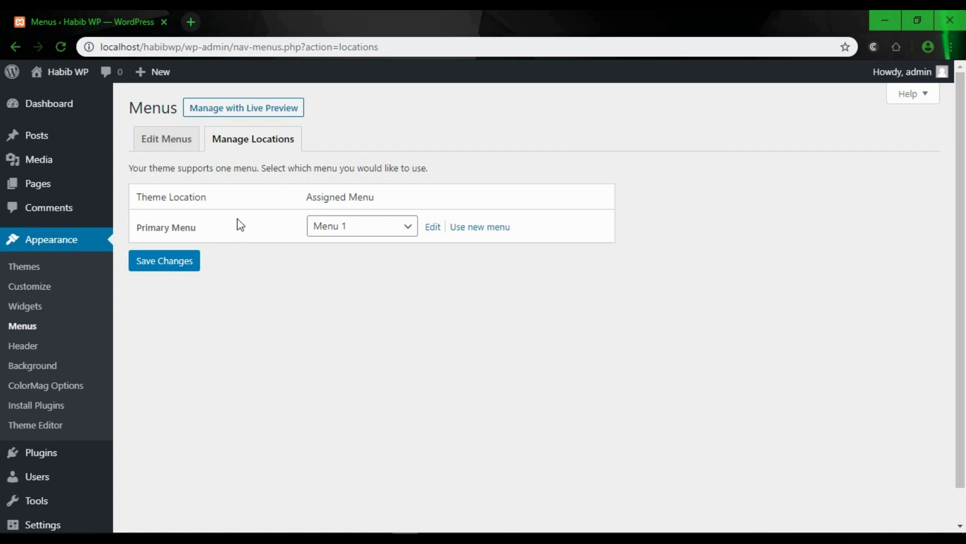
left_click(178, 147)
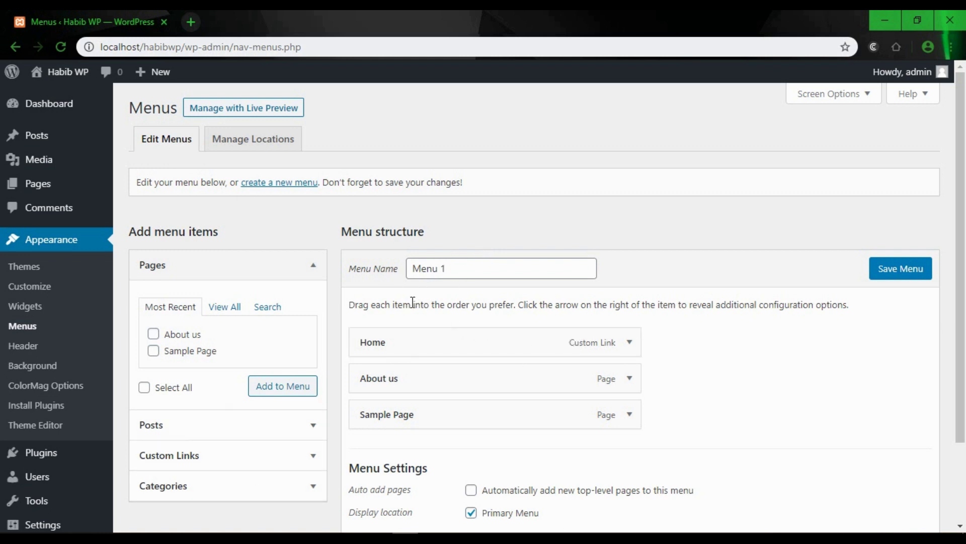
Add only the ব্লগ category to Menu 1
scroll(449, 366, "down", 2)
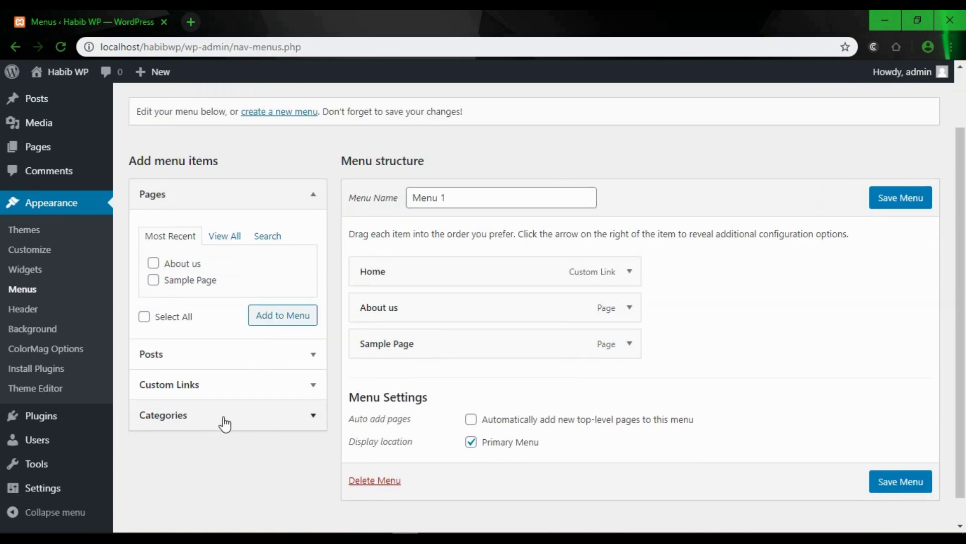
left_click(211, 193)
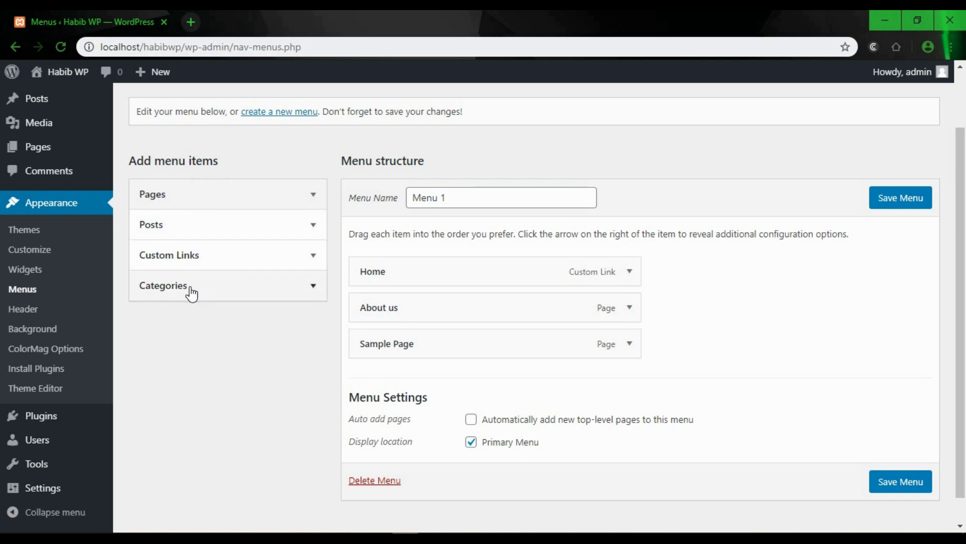
left_click(252, 296)
scroll(236, 307, "down", 1)
left_click(154, 326)
left_click(153, 342)
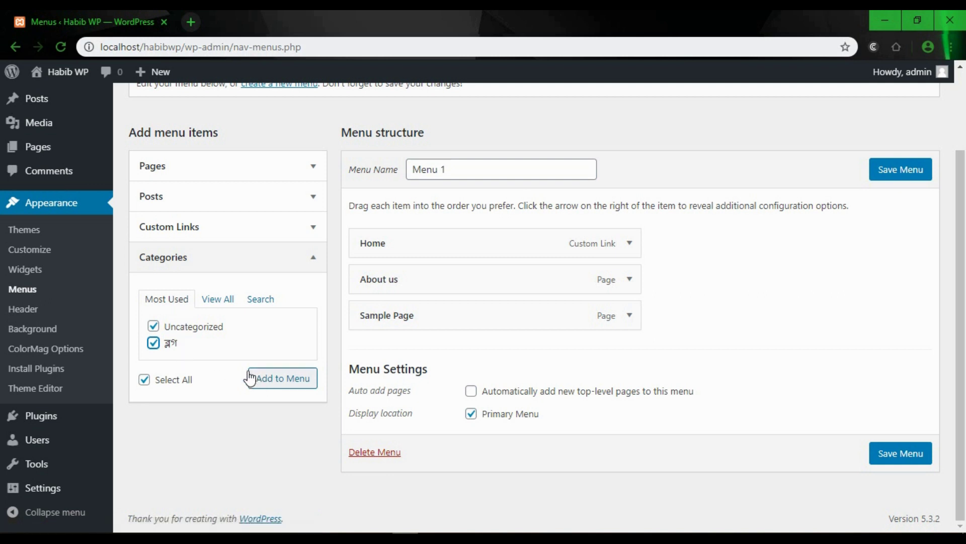
left_click(153, 344)
left_click(152, 330)
left_click(152, 330)
left_click(154, 345)
left_click(283, 384)
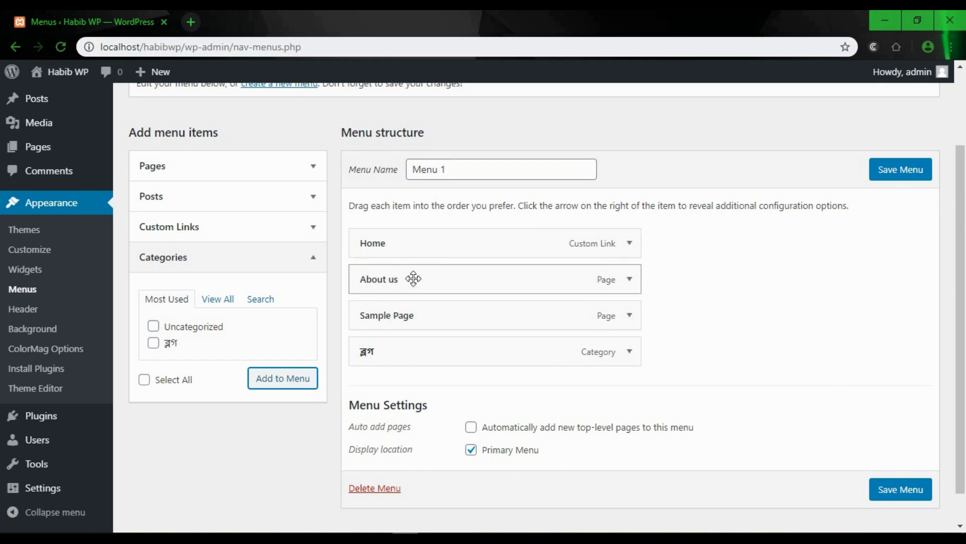
Remove the Home, About us and Sample Page items from Menu 1
left_click(434, 245)
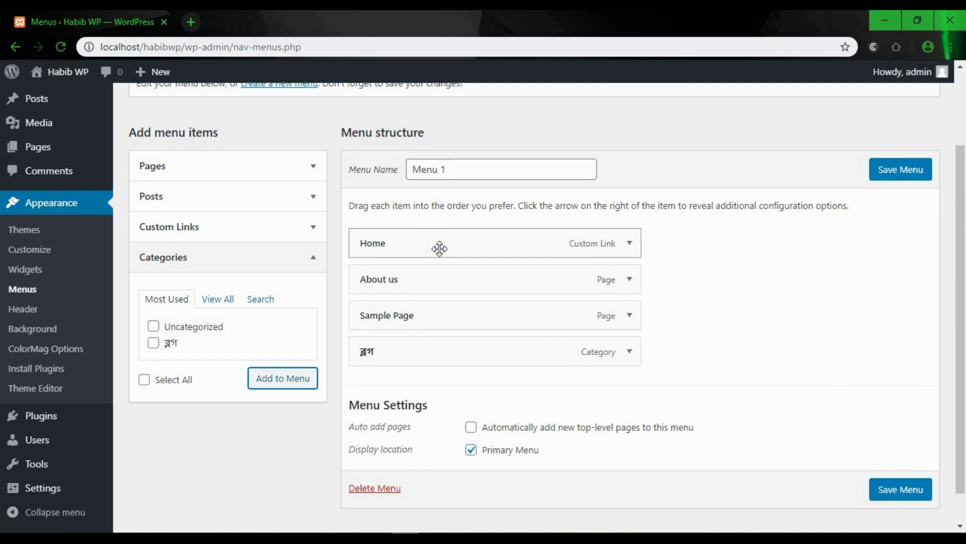
left_click(629, 244)
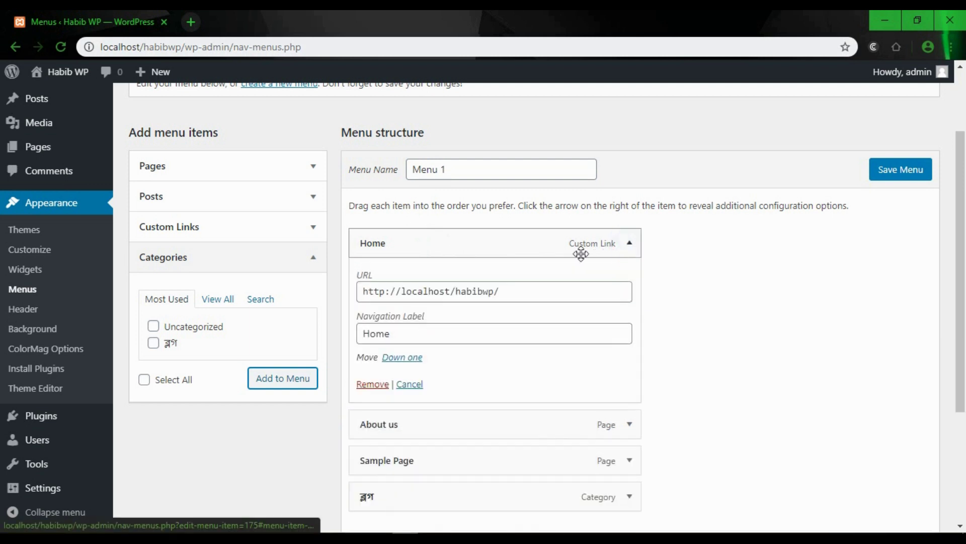
left_click(384, 383)
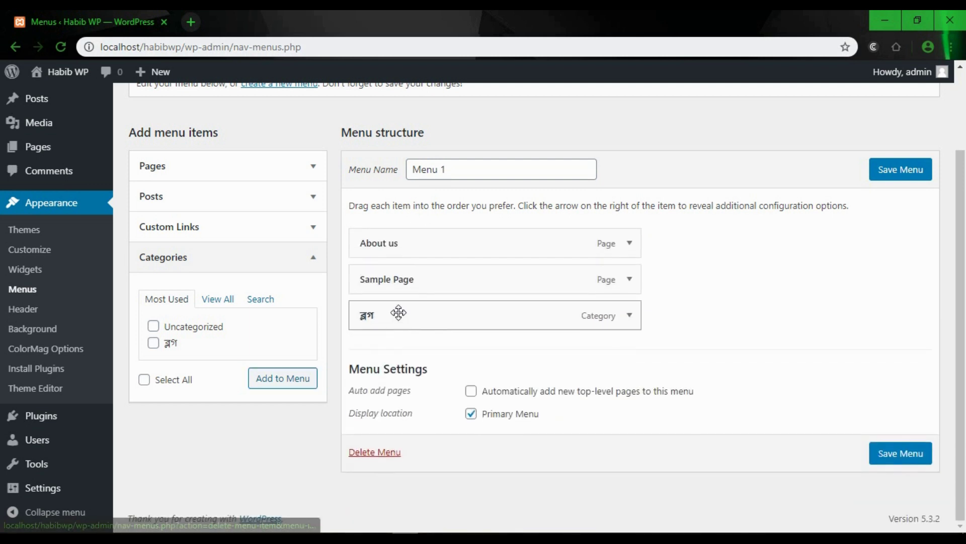
left_click(630, 243)
left_click(375, 371)
left_click(630, 279)
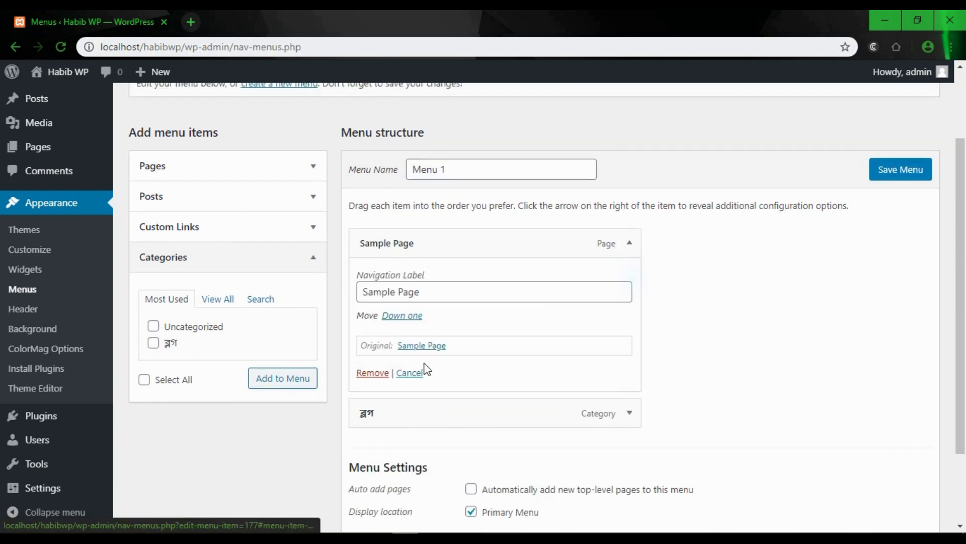
left_click(377, 371)
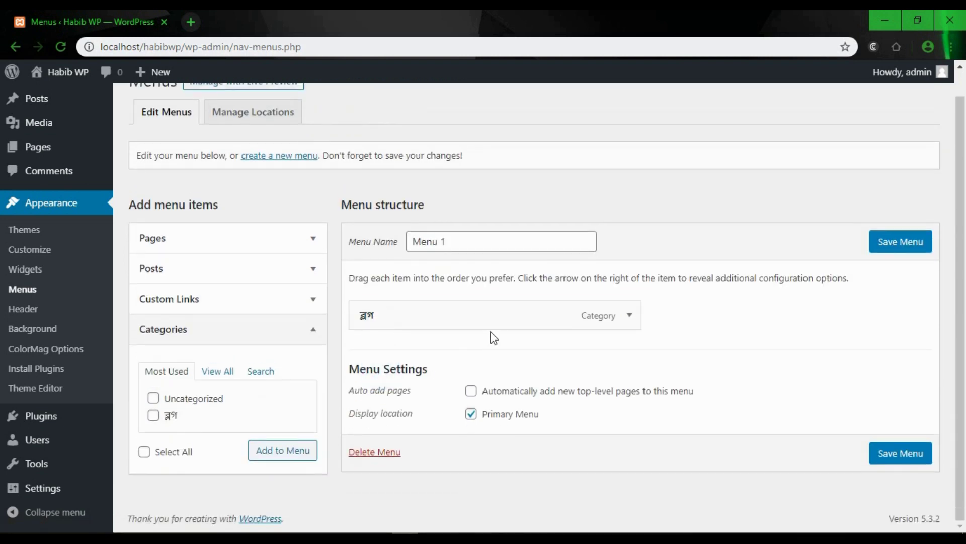
Add the Uncategorized category and the About us and Sample Page pages to Menu 1
left_click(153, 398)
left_click(270, 453)
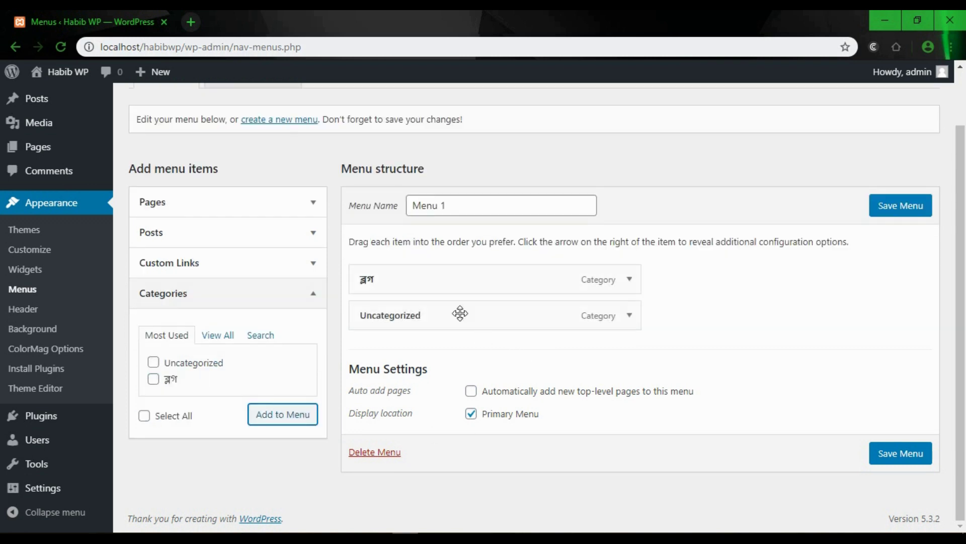
left_click(220, 204)
left_click(154, 271)
left_click(154, 288)
left_click(290, 325)
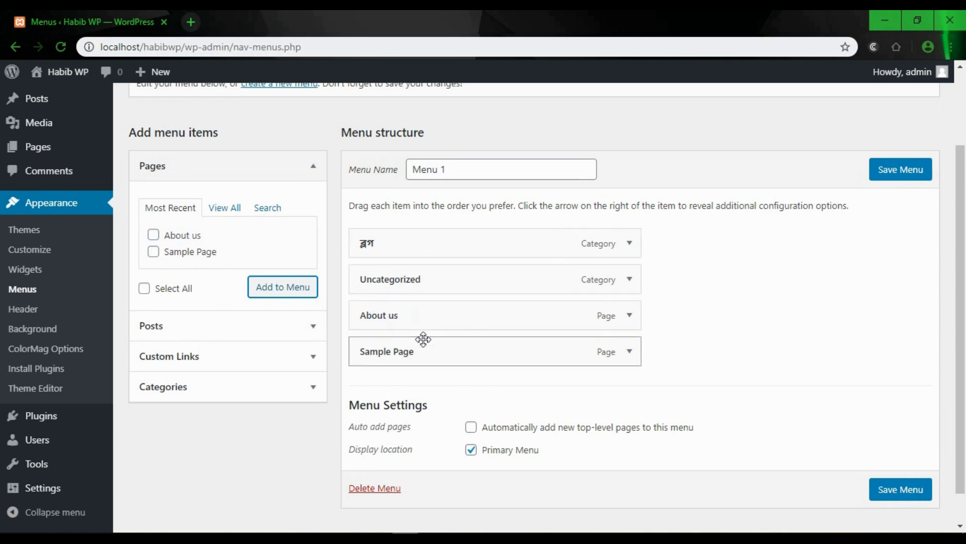
Add the Hello world! post to Menu 1 and save the menu
left_click(242, 325)
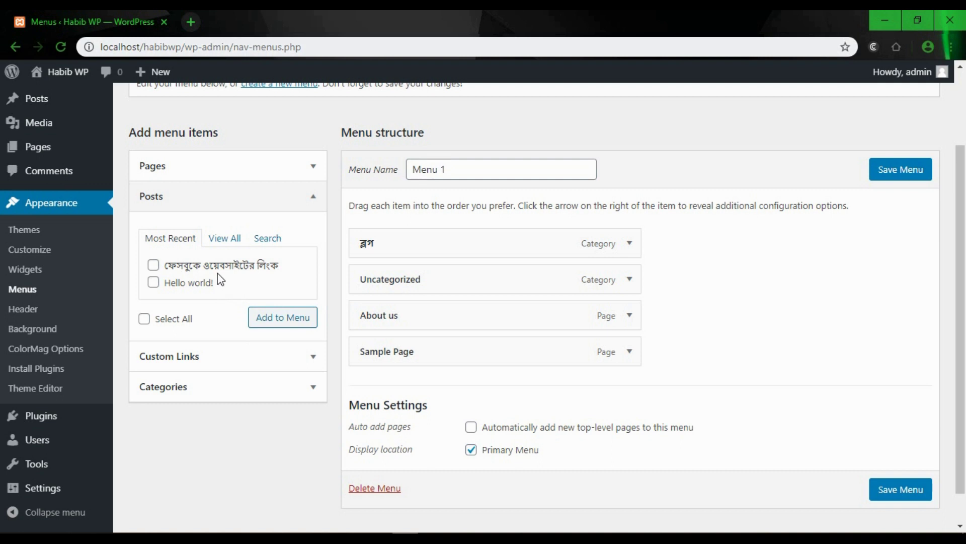
left_click(153, 282)
left_click(284, 321)
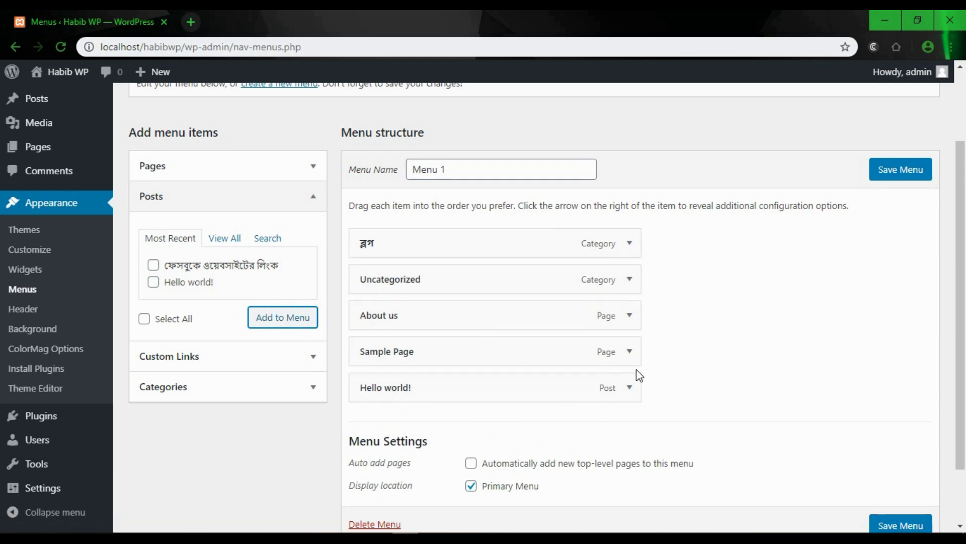
scroll(589, 405, "down", 2)
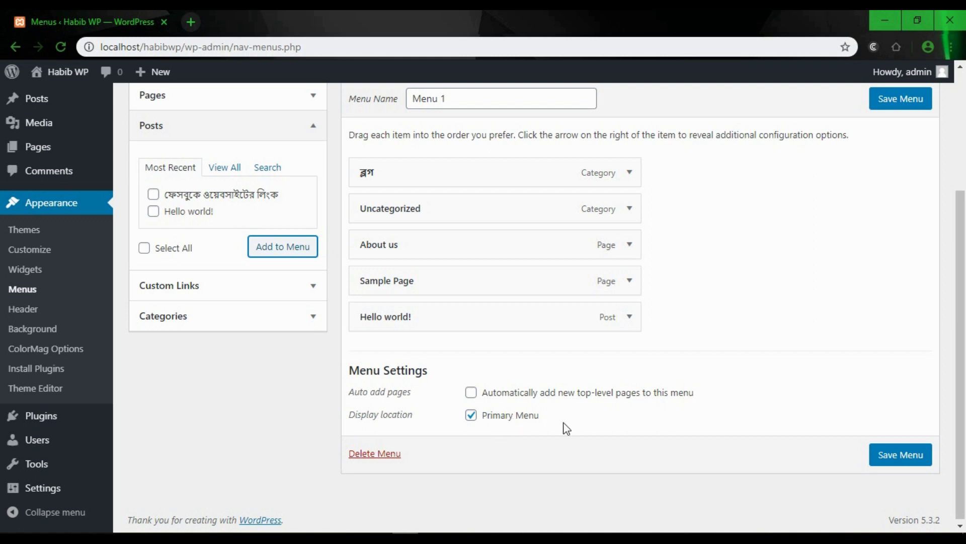
left_click(907, 455)
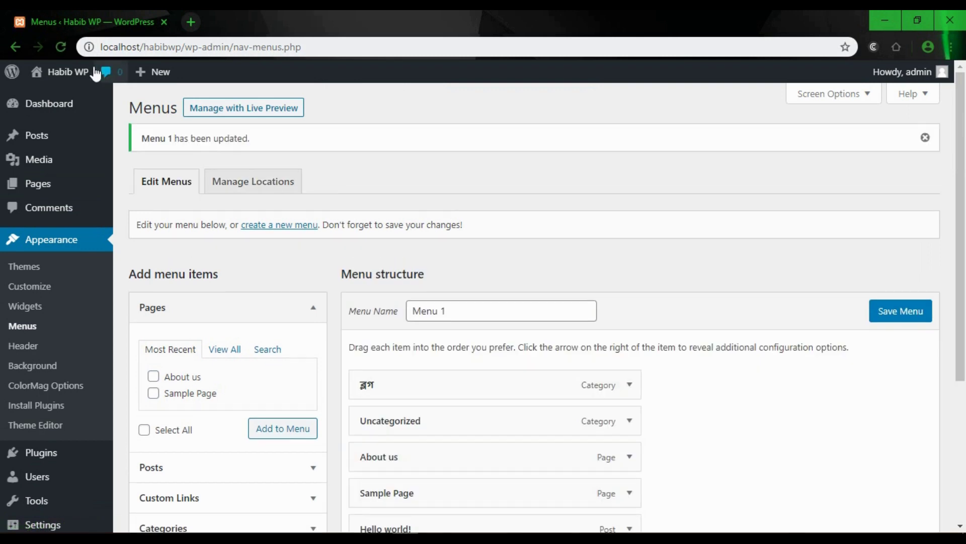
Open the live site in a new browser tab and examine its navigation menu
mouse_move(69, 75)
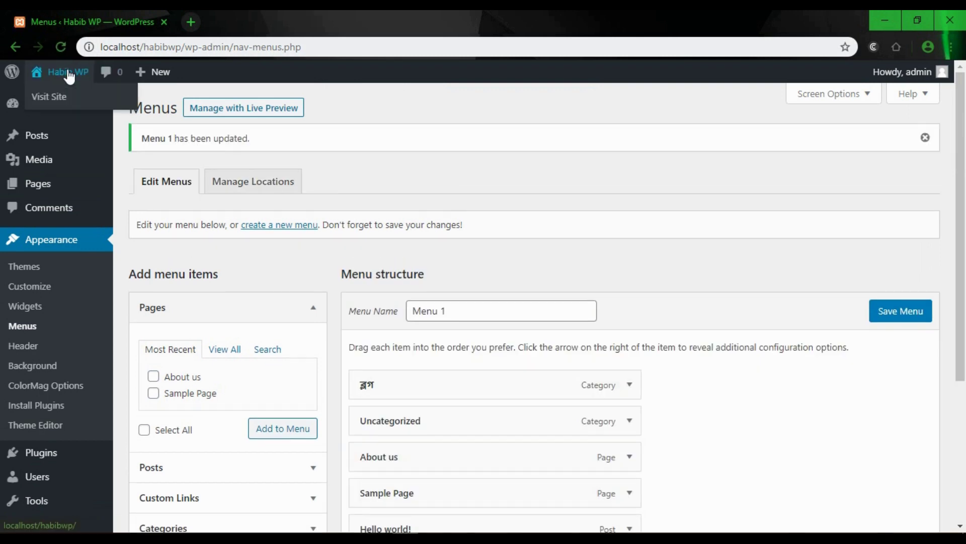
right_click(71, 98)
left_click(96, 108)
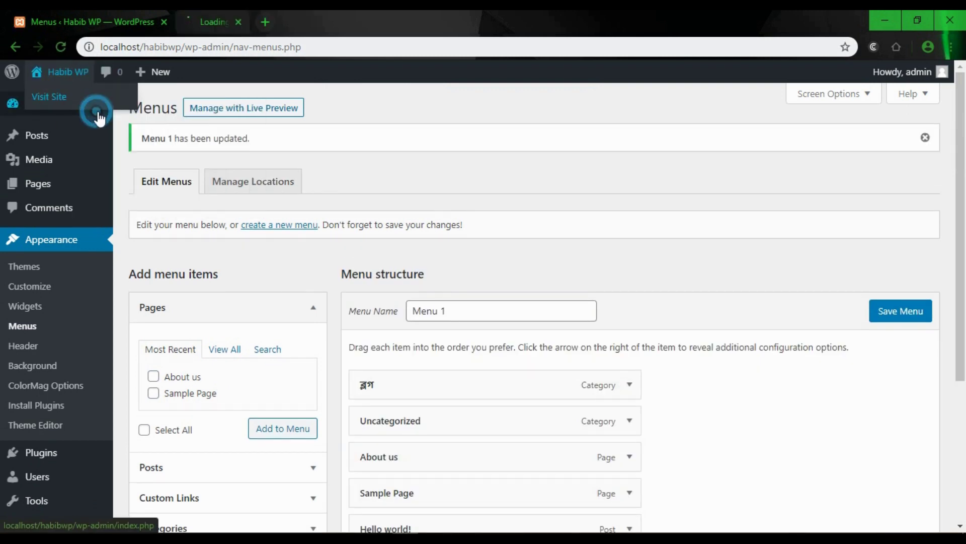
left_click(244, 20)
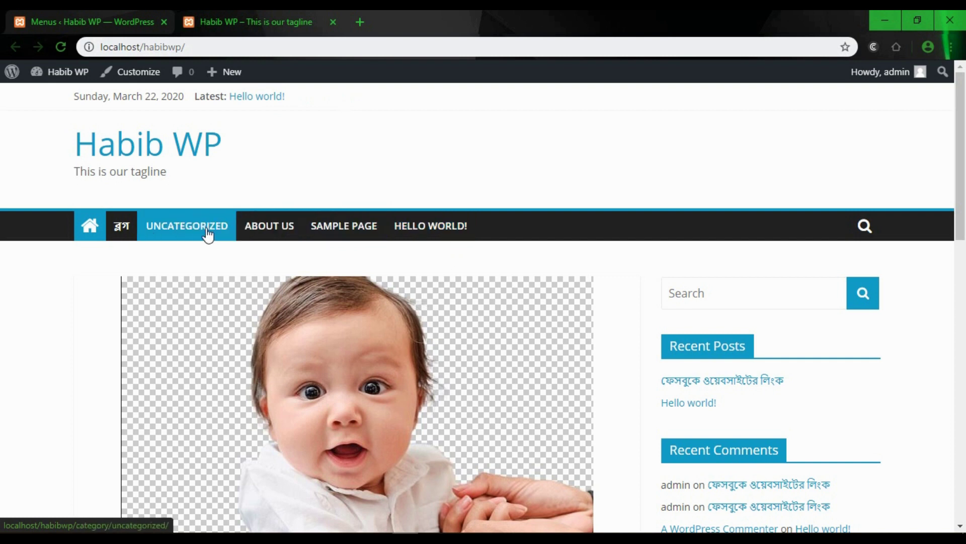
Return to editing Menu 1, nest Uncategorized as a sub item under ব্লগ, and save the menu
left_click(92, 13)
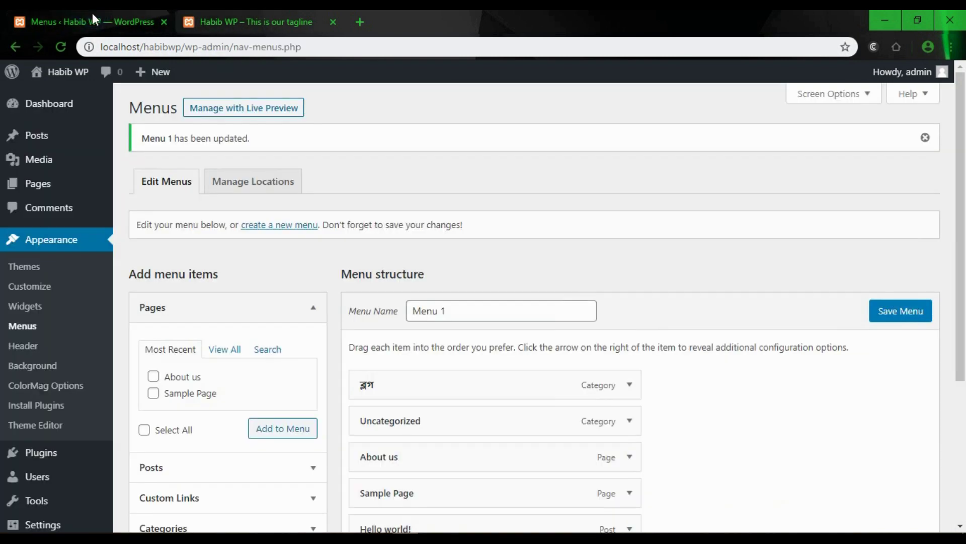
scroll(501, 268, "down", 4)
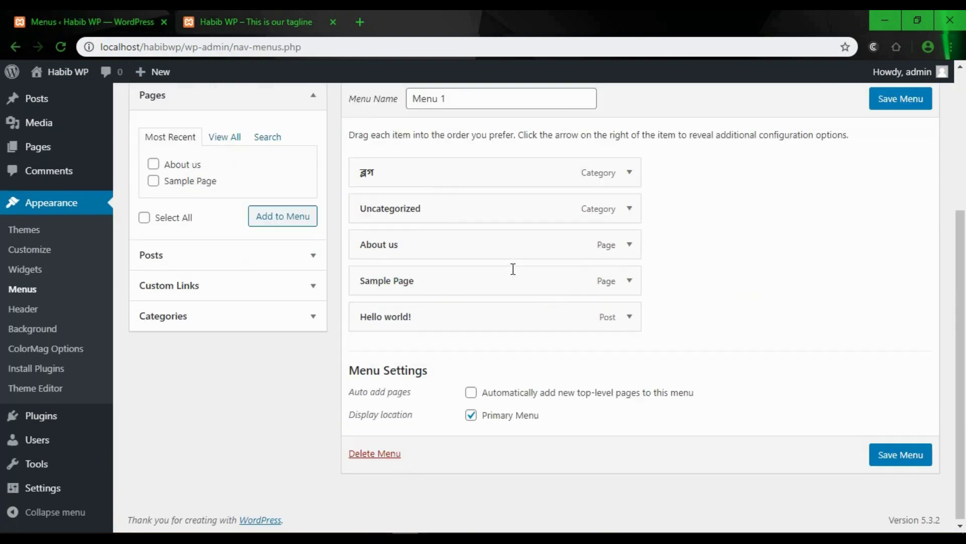
left_click(394, 216)
left_click_drag(394, 217, 425, 246)
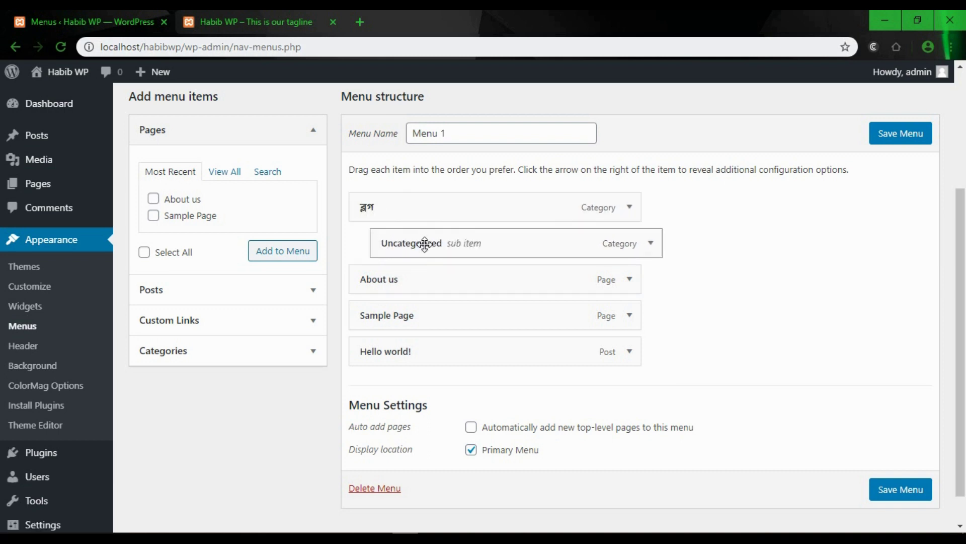
left_click(878, 498)
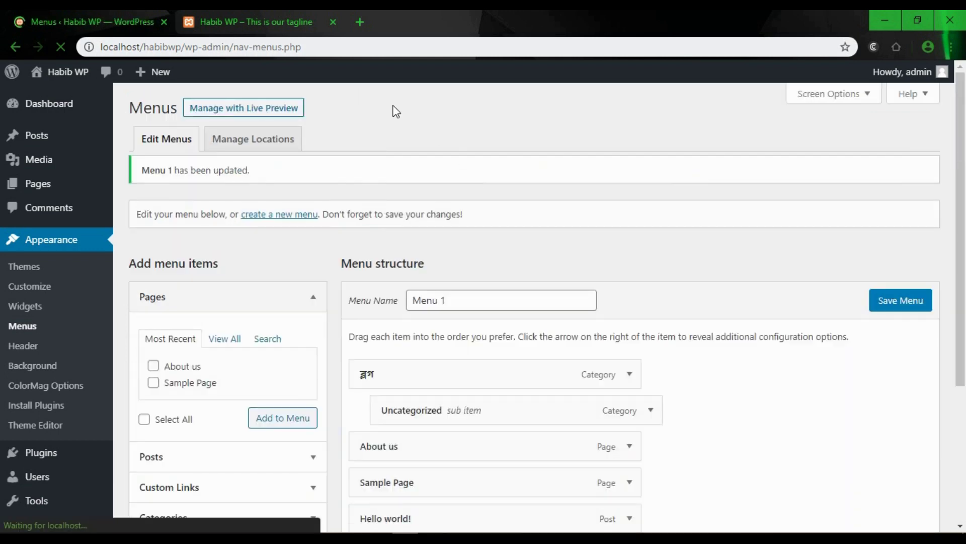
Reload the live site and check the sub item under ব্লগ in its navigation menu
left_click(259, 22)
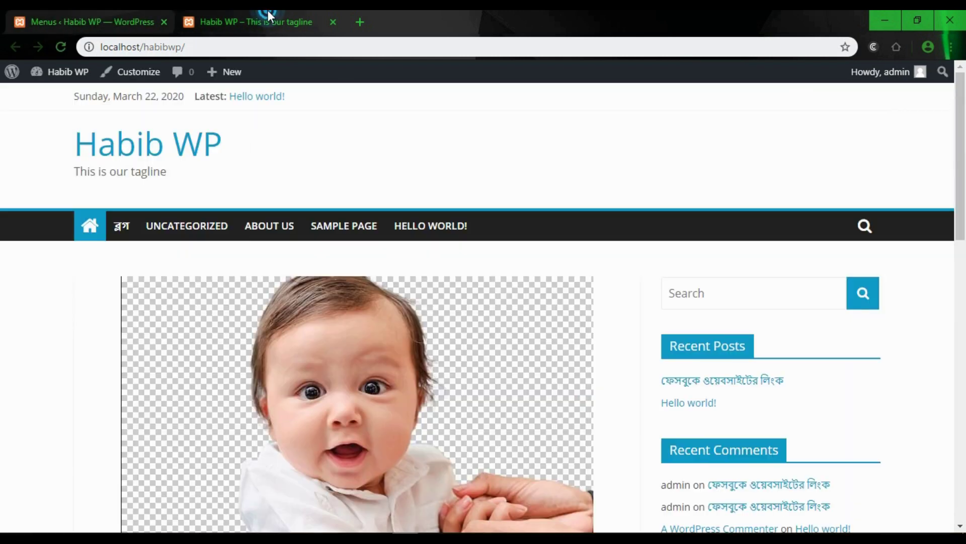
left_click(61, 47)
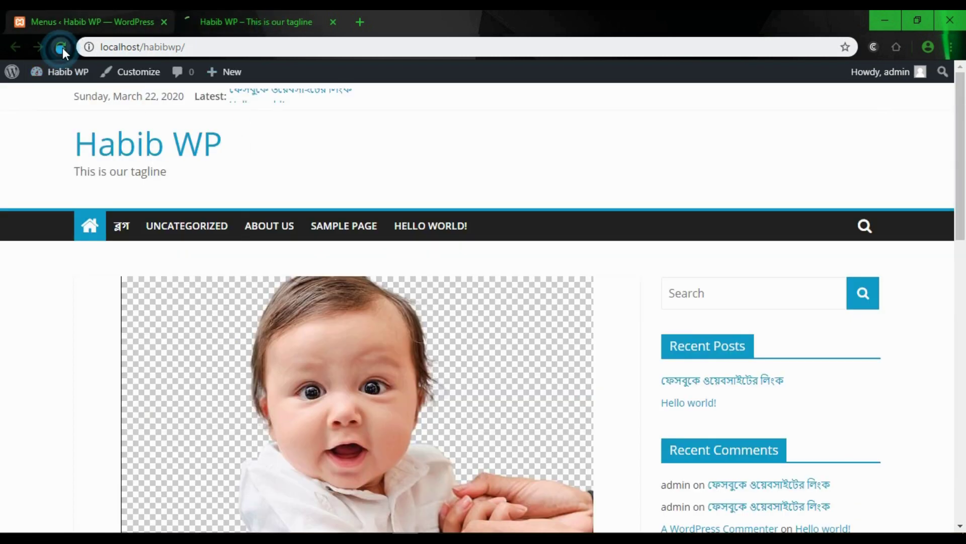
mouse_move(136, 229)
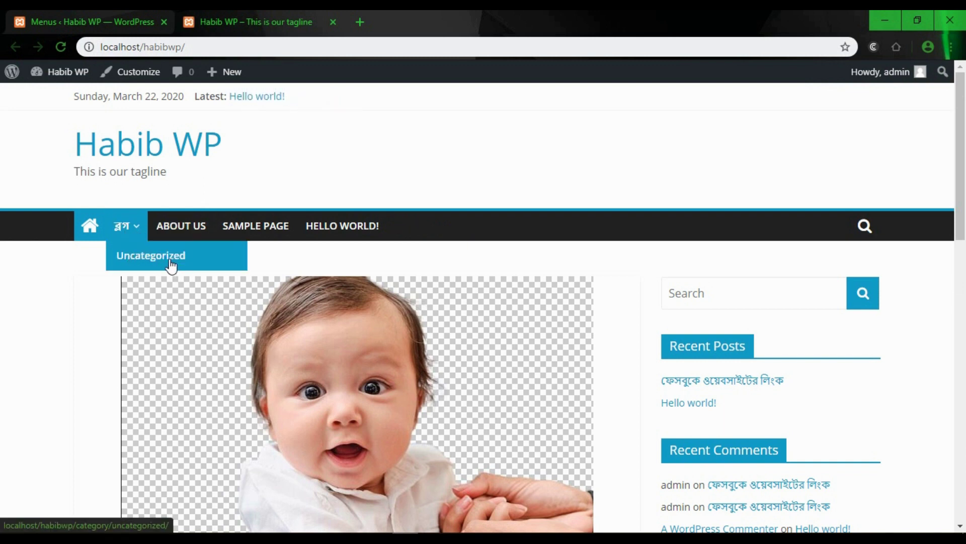
Return to editing Menu 1 and open the URL entry for a new custom link
left_click(95, 16)
scroll(623, 338, "down", 3)
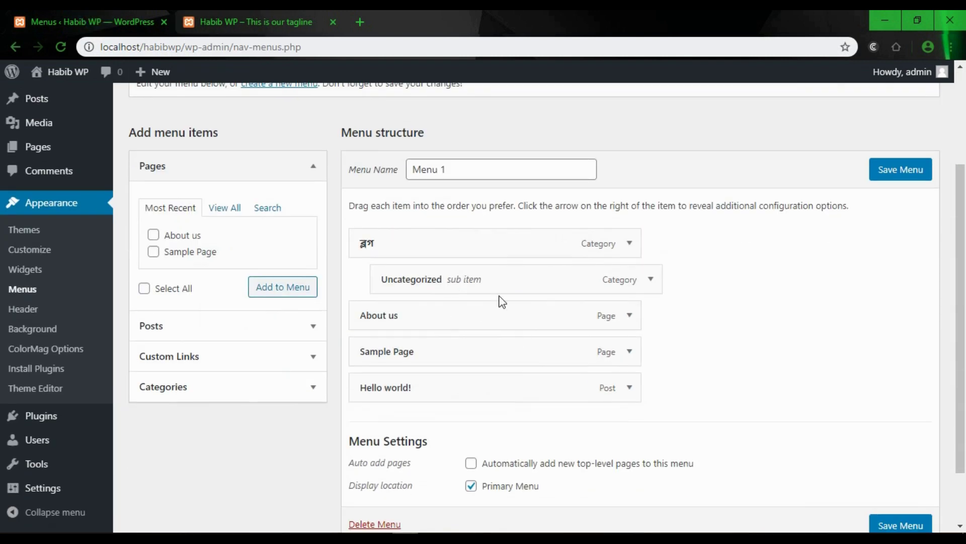
left_click_drag(468, 315, 446, 314)
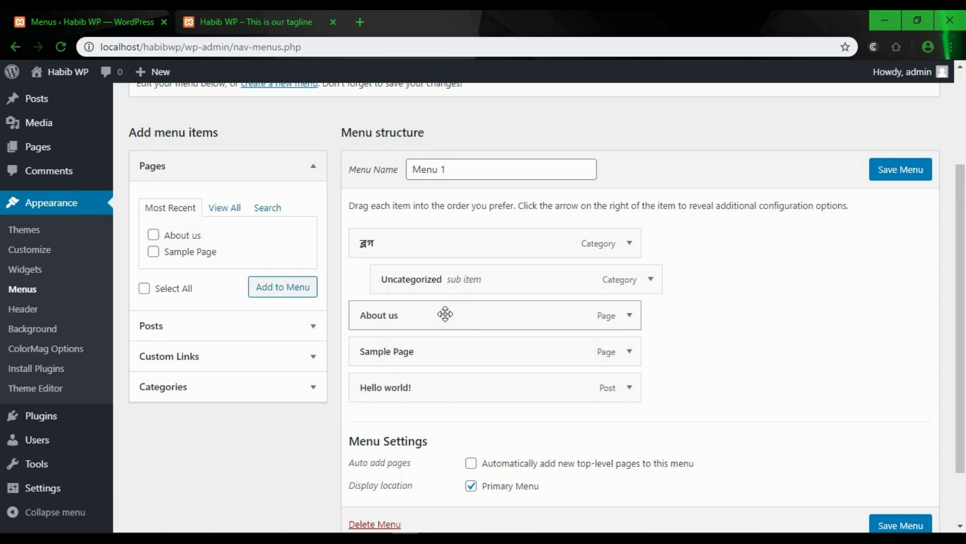
scroll(455, 316, "down", 2)
left_click(264, 285)
scroll(231, 277, "up", 3)
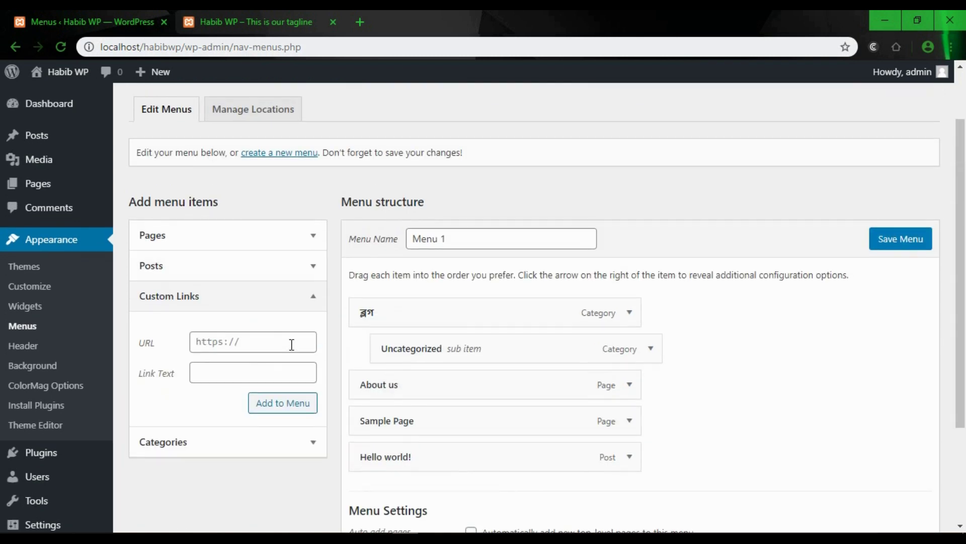
left_click(251, 341)
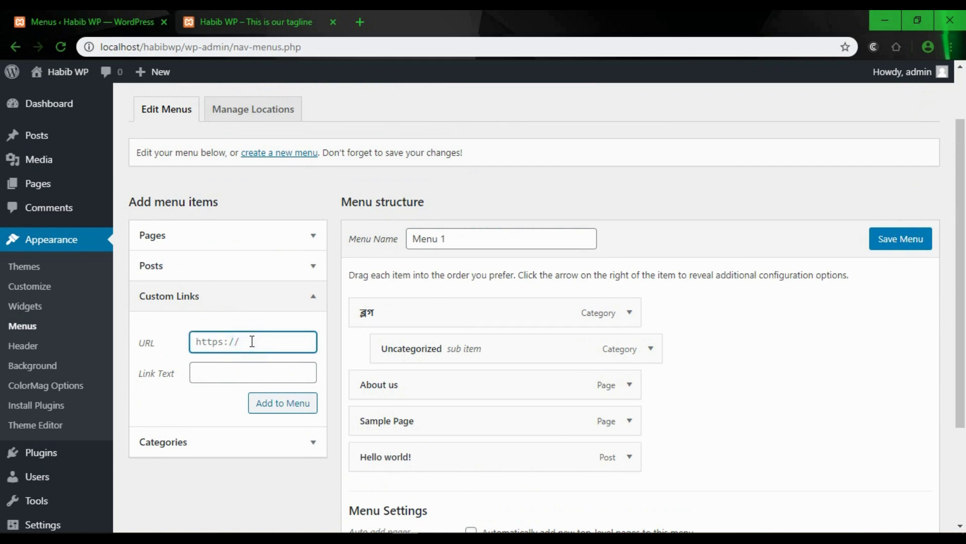
Open the HabibBlog website in a new browser tab and copy its address
left_click(360, 23)
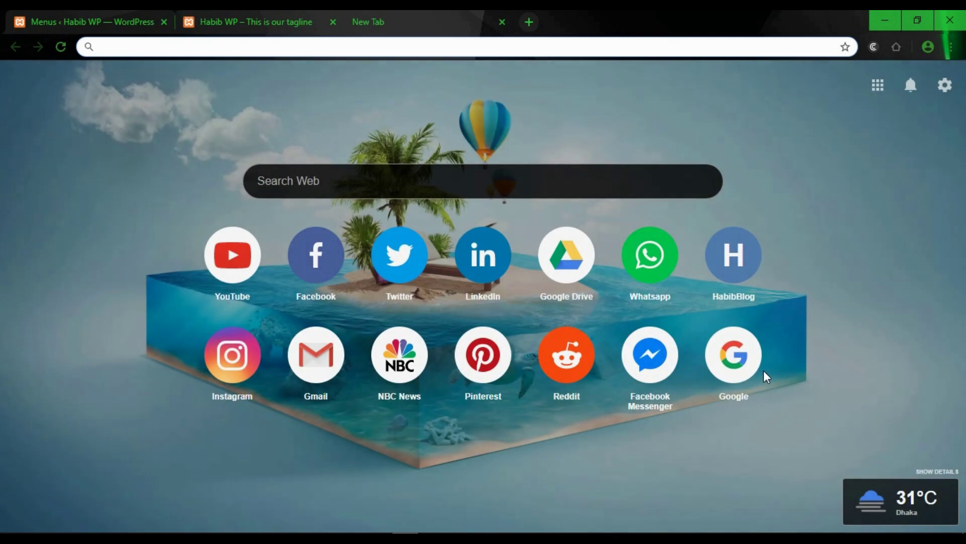
left_click(752, 267)
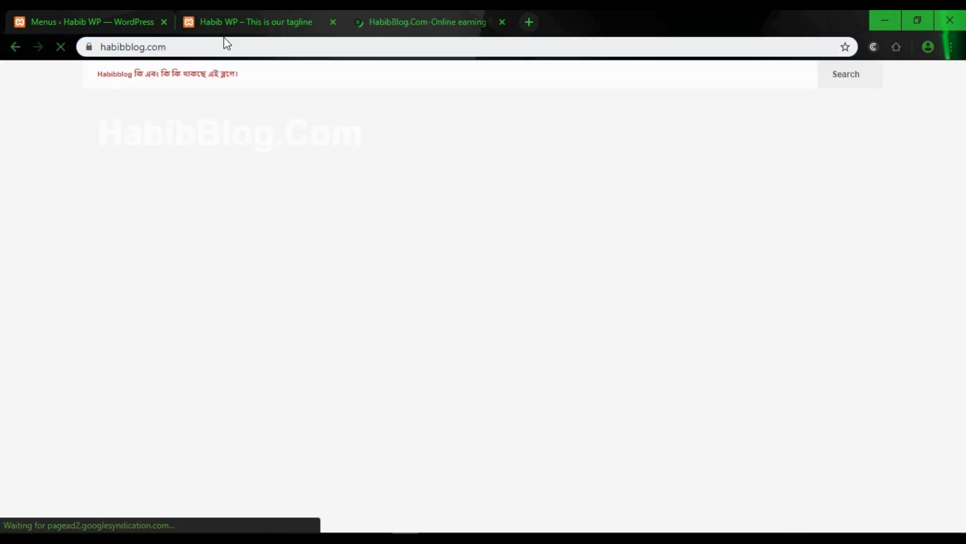
left_click(220, 47)
triple_click(242, 47)
key("ctrl+c")
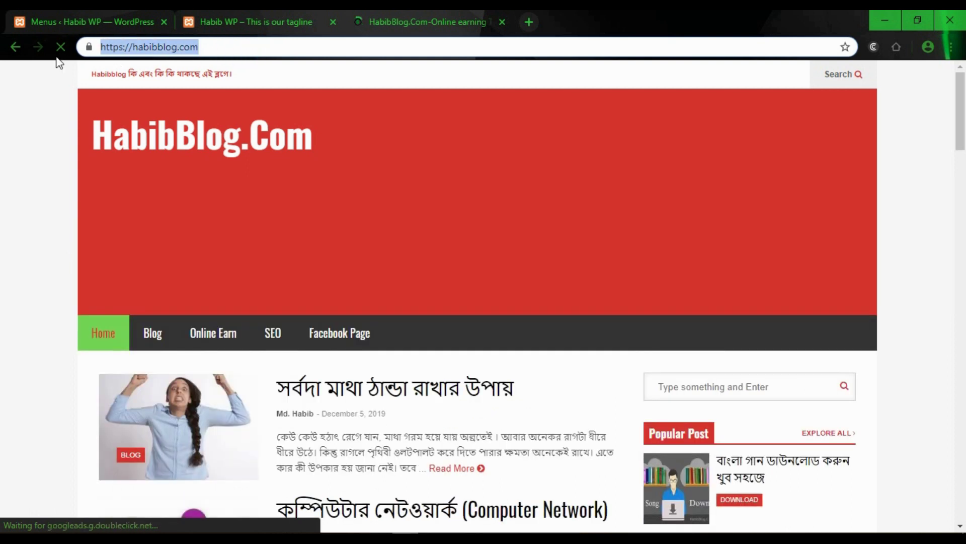
left_click(61, 12)
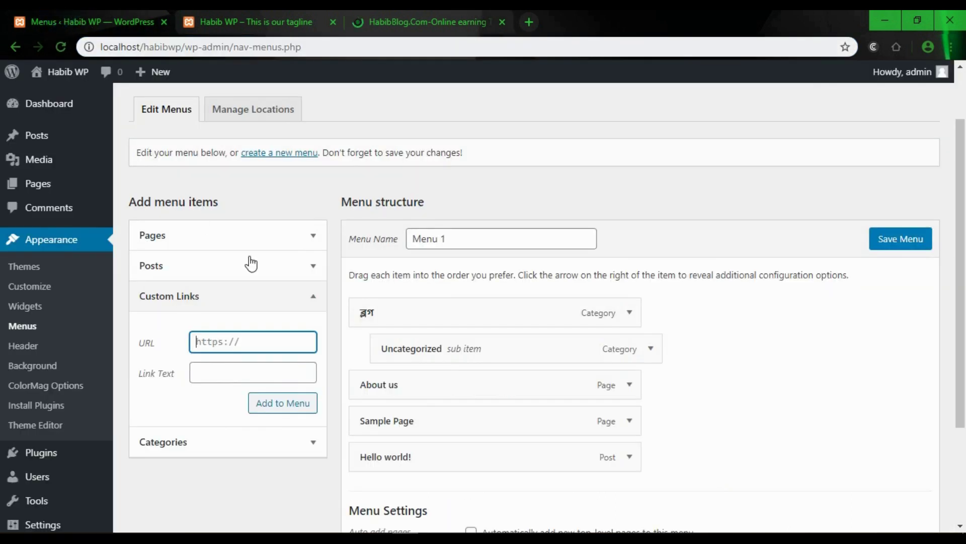
triple_click(253, 345)
key("ctrl+v")
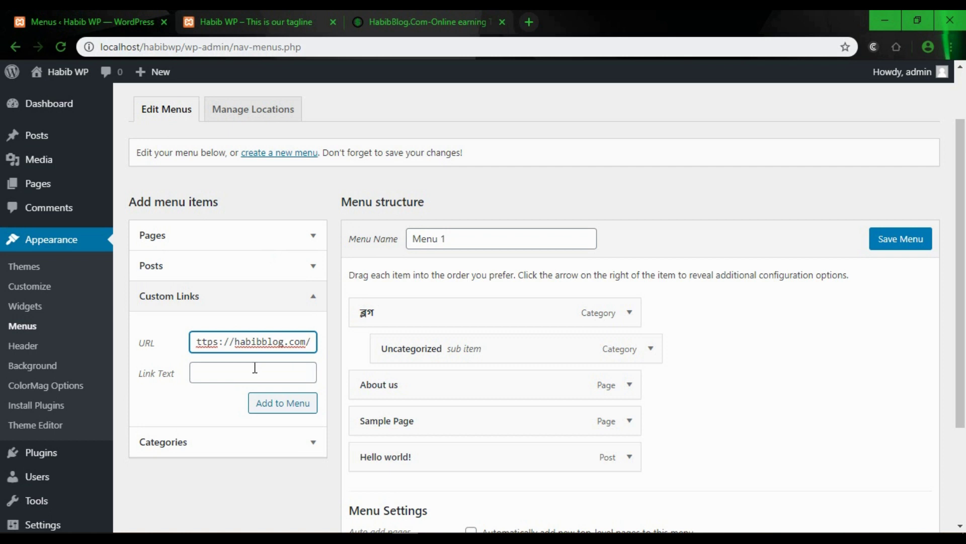
left_click(255, 367)
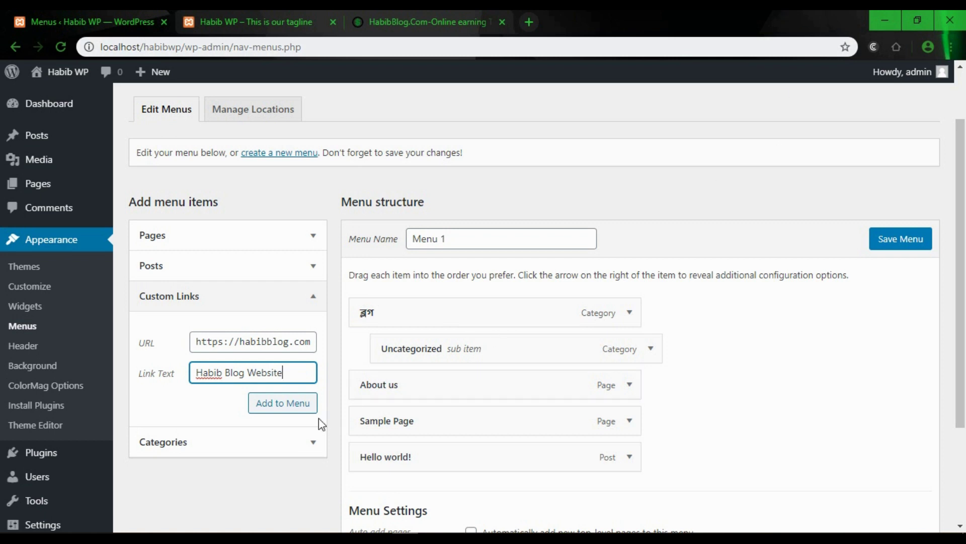
left_click(292, 413)
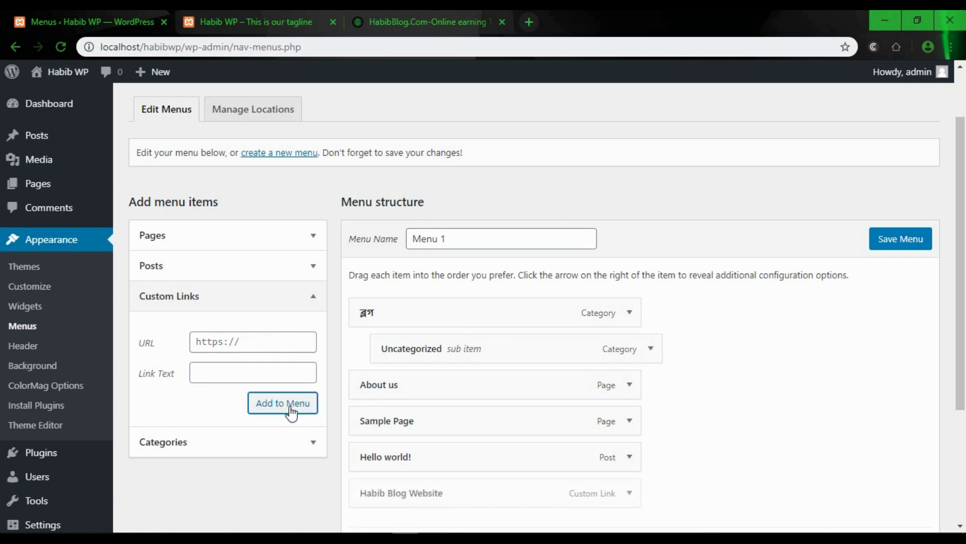
scroll(606, 345, "down", 1)
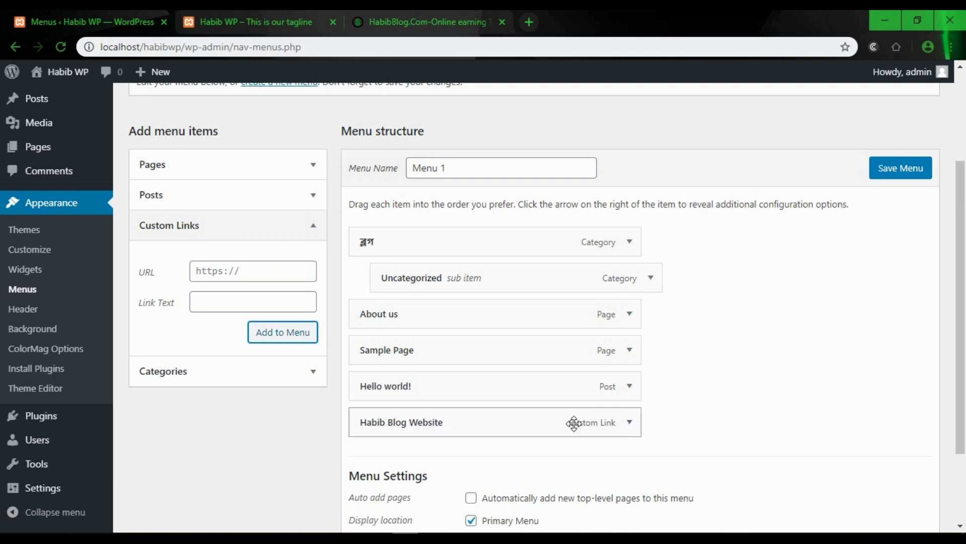
left_click(898, 169)
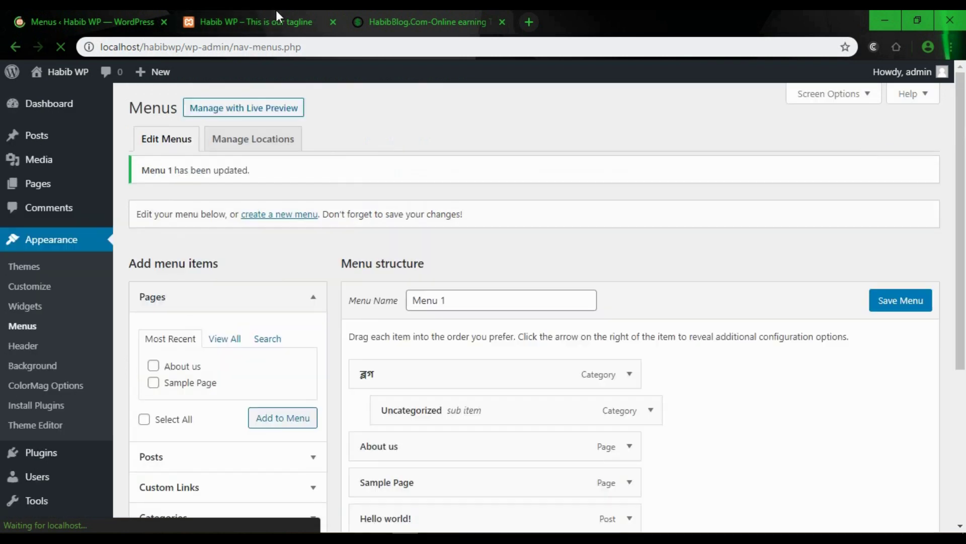
Reload the live site, test the Habib Blog Website menu link, and go back to the home page
left_click(276, 11)
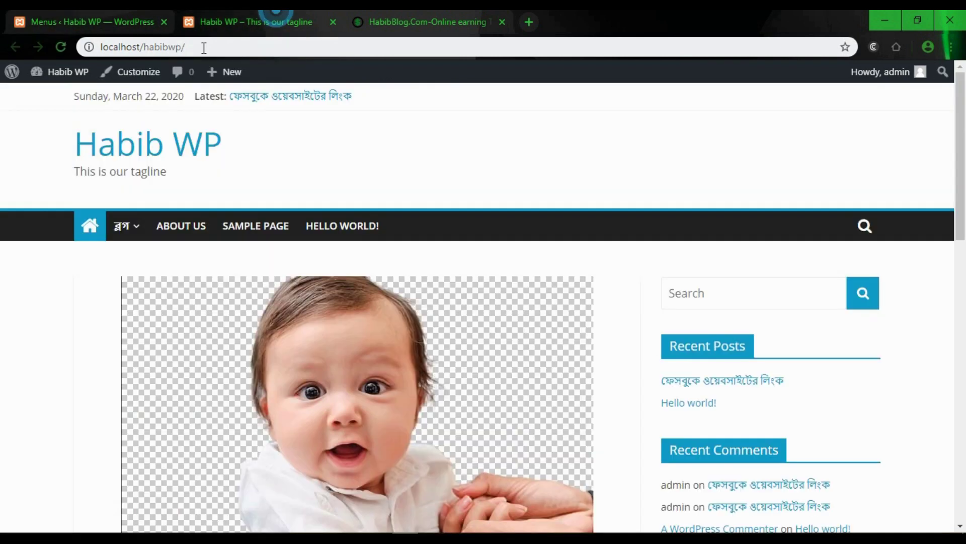
left_click(56, 48)
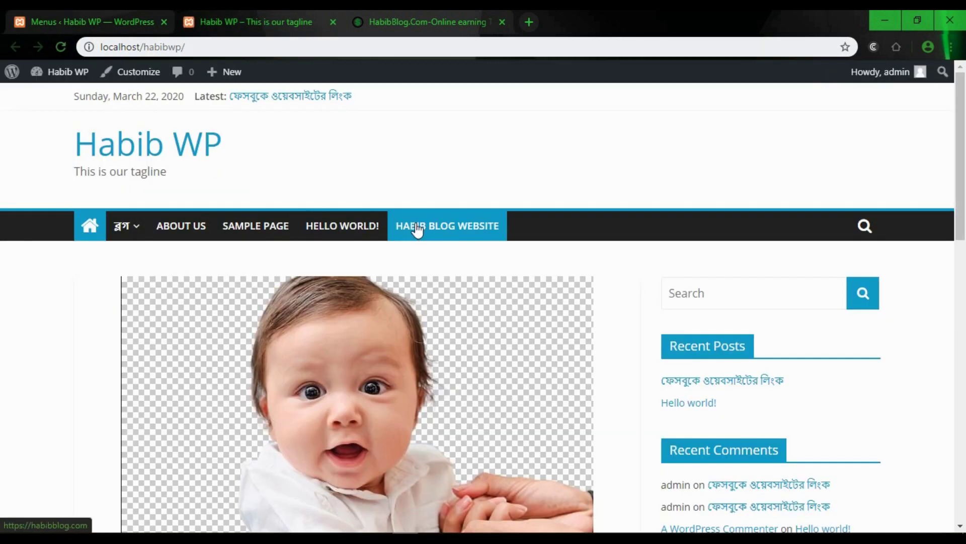
left_click(451, 234)
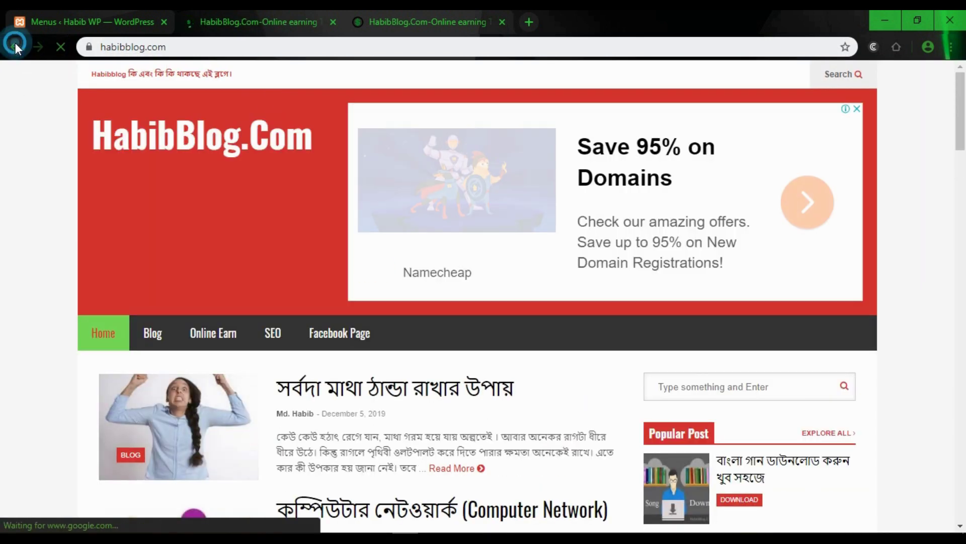
left_click(15, 46)
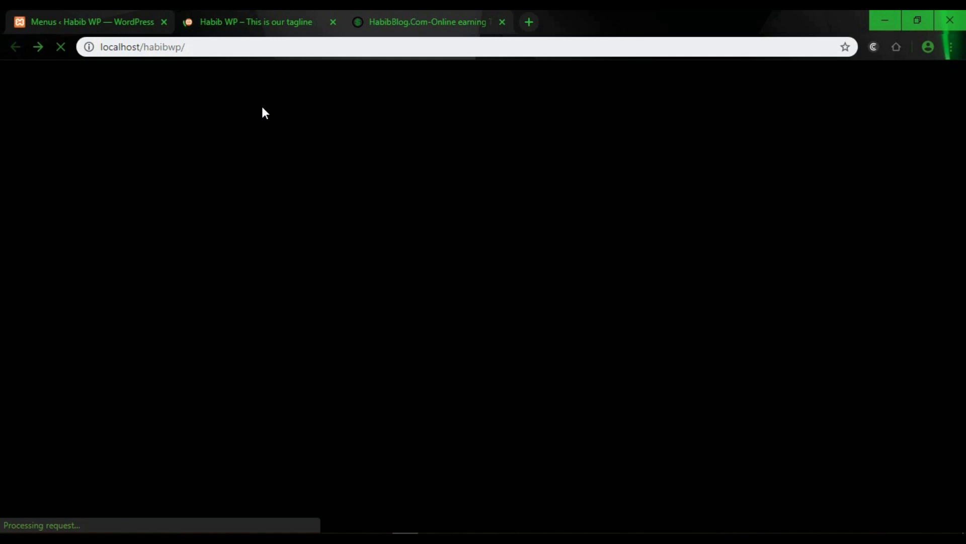
In Menu 1, move About us to the first position and Habib Blog Website above Hello world!
left_click(126, 20)
scroll(652, 390, "down", 3)
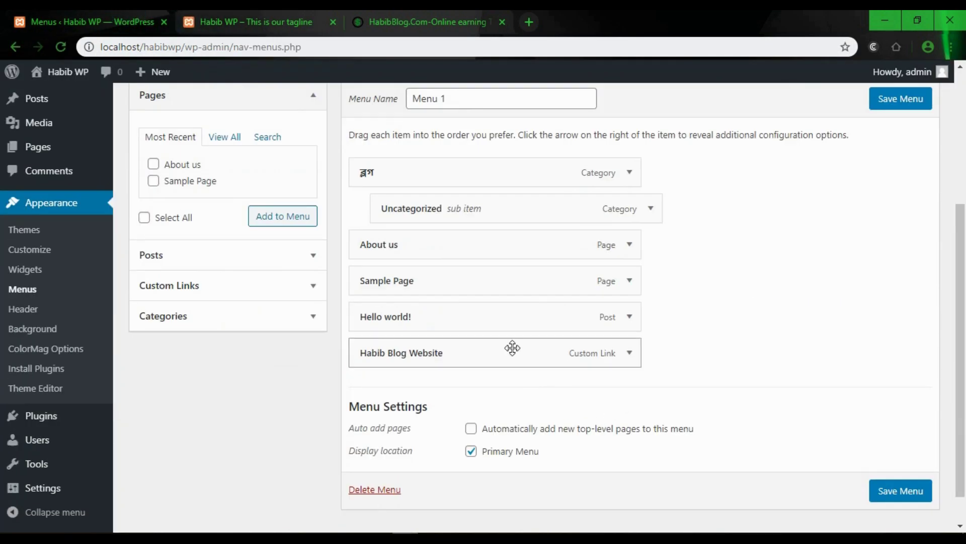
left_click_drag(510, 348, 431, 243)
scroll(457, 311, "up", 2)
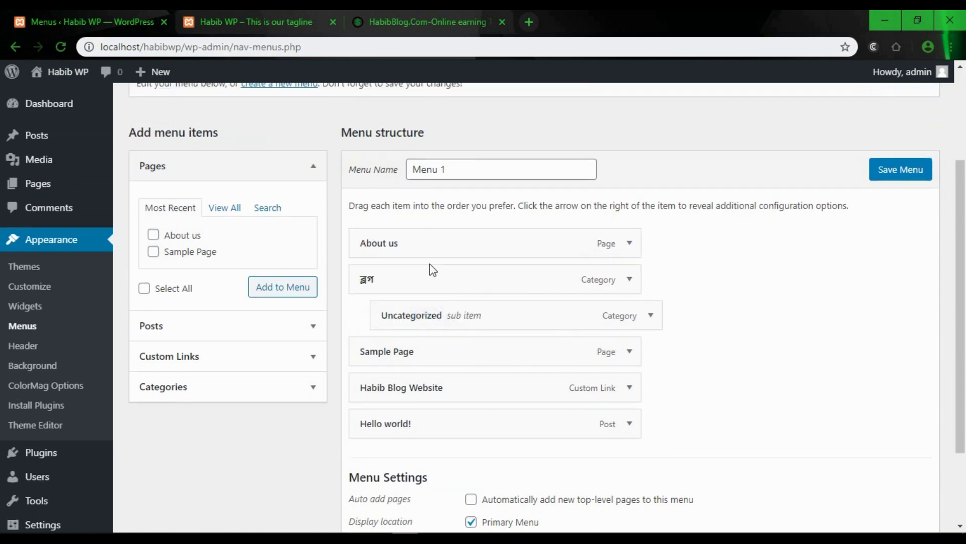
Move Sample Page directly below About us, nest Hello world! under Habib Blog Website, and save Menu 1
left_click_drag(407, 355, 407, 278)
mouse_move(417, 388)
left_mouse_down()
mouse_move(431, 388)
mouse_move(421, 388)
left_mouse_up()
left_click_drag(395, 425, 422, 416)
left_click(894, 174)
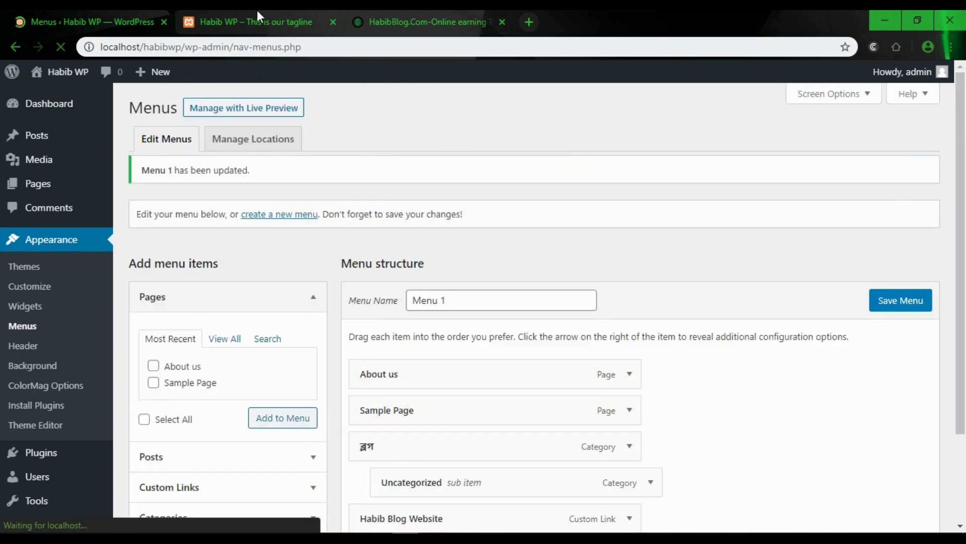
Reload the live site and examine the reordered navigation menu and its Habib Blog Website and ব্লগ submenus
left_click(254, 20)
left_click(62, 46)
mouse_move(364, 227)
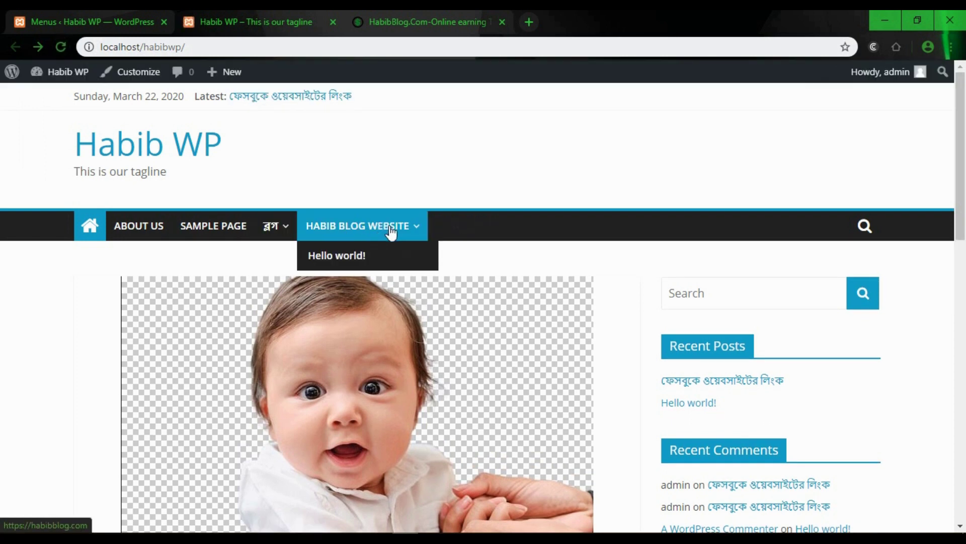
mouse_move(278, 221)
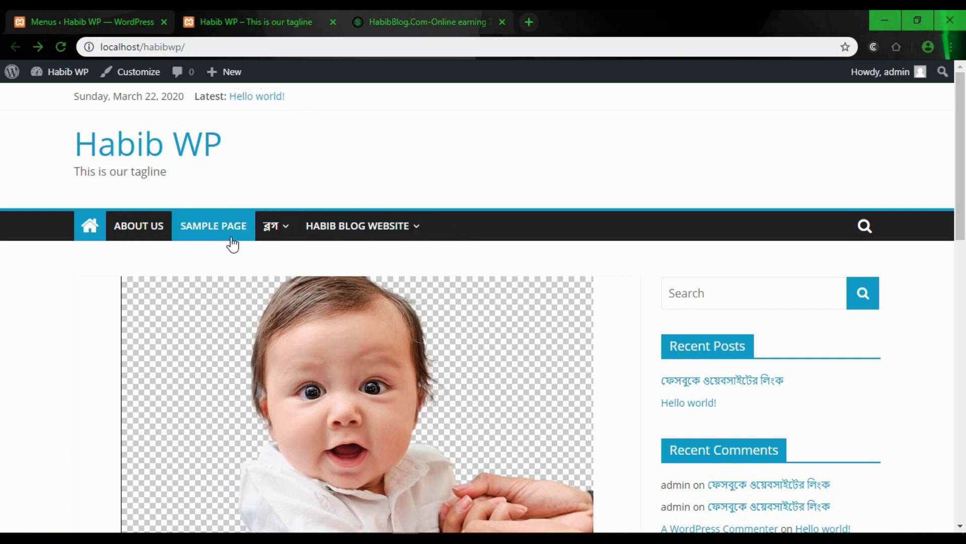
Return to the menu editor and create a new menu named Header menu
left_click(117, 15)
scroll(482, 374, "down", 5)
scroll(488, 474, "up", 5)
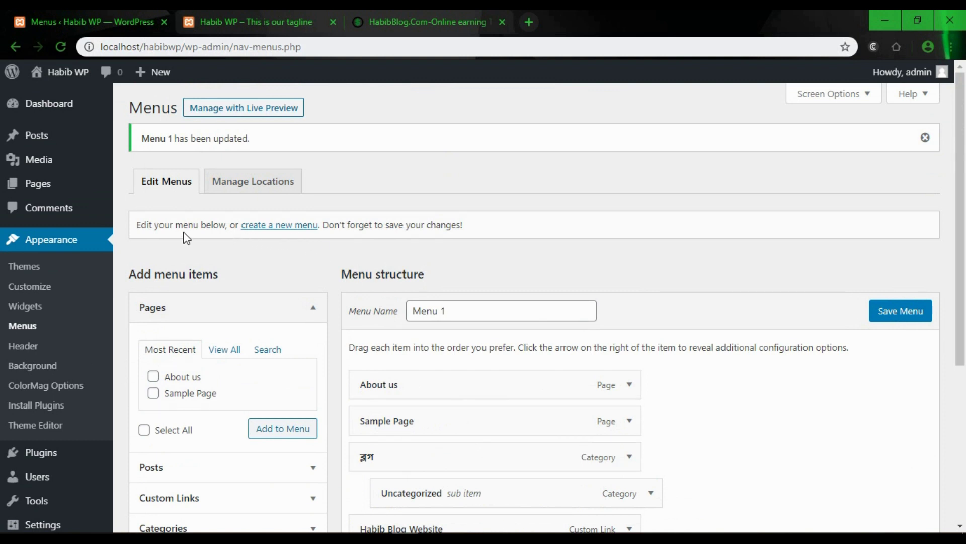
left_click(285, 226)
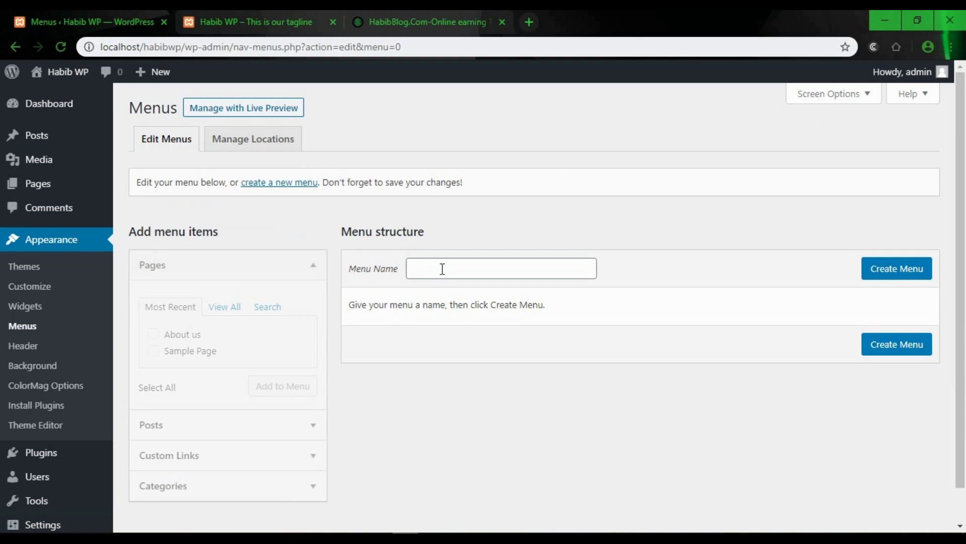
left_click(443, 269)
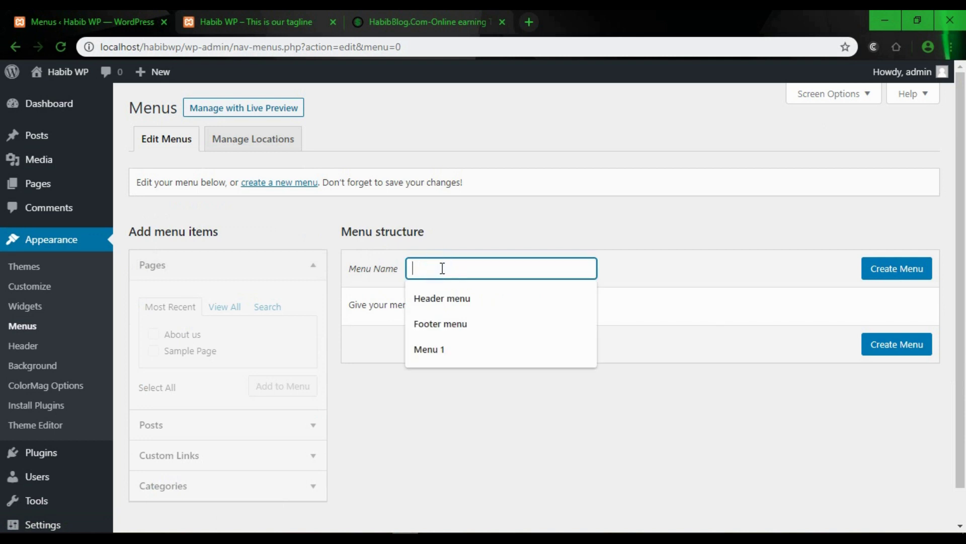
left_click(463, 300)
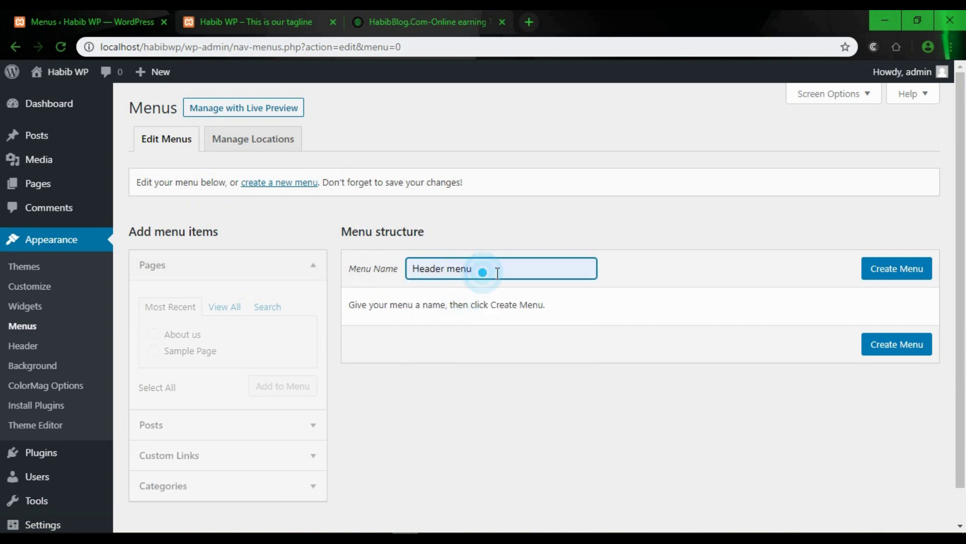
left_click(884, 275)
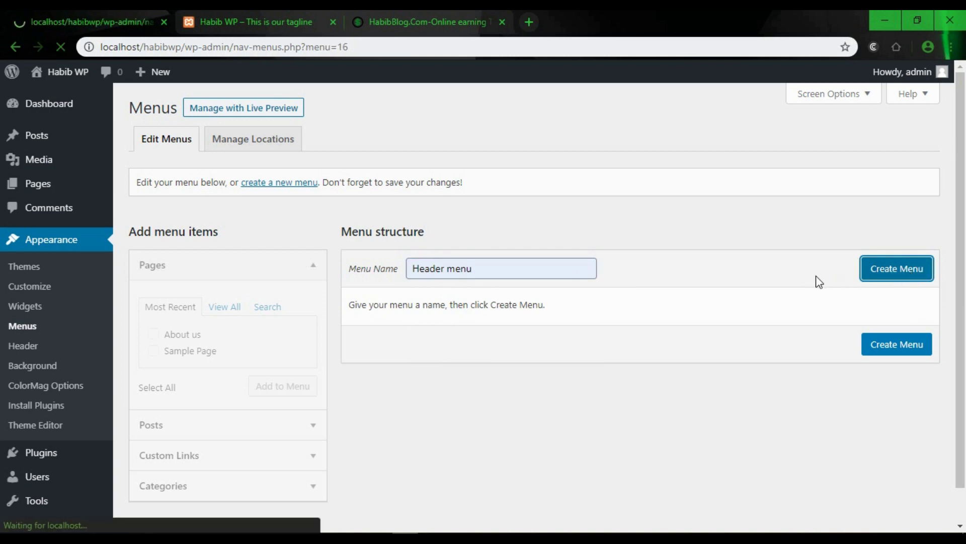
Examine the most recent, complete and search views of the pages that can be added to Header menu
scroll(586, 393, "down", 1)
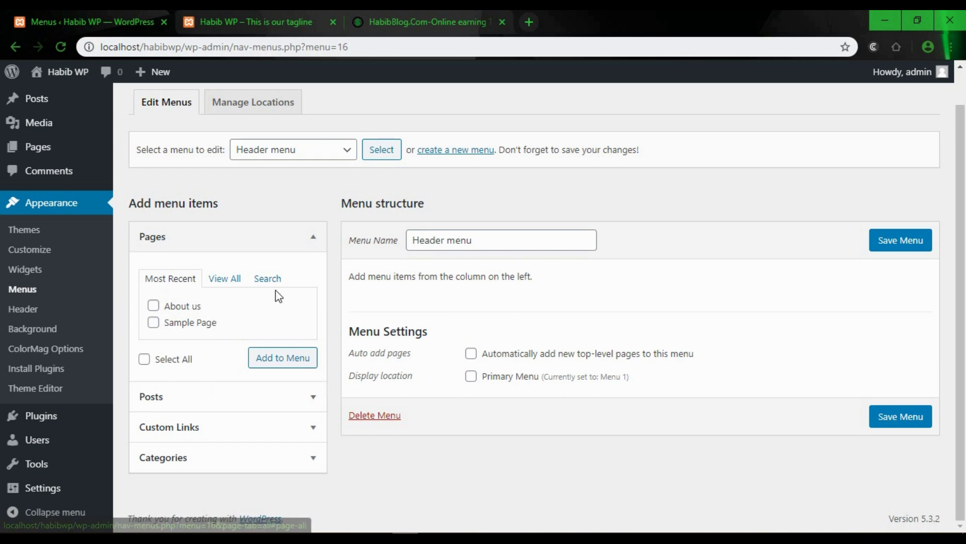
left_click(222, 280)
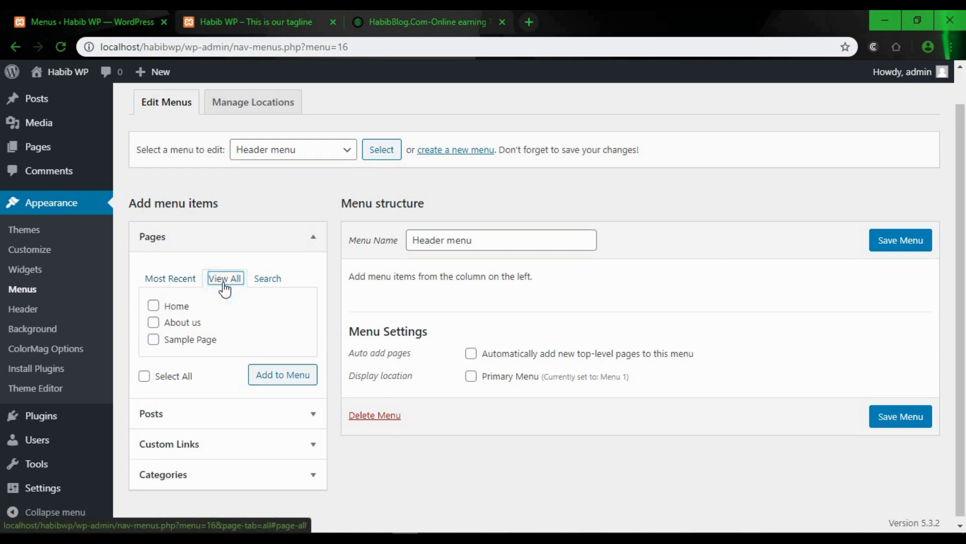
left_click(185, 280)
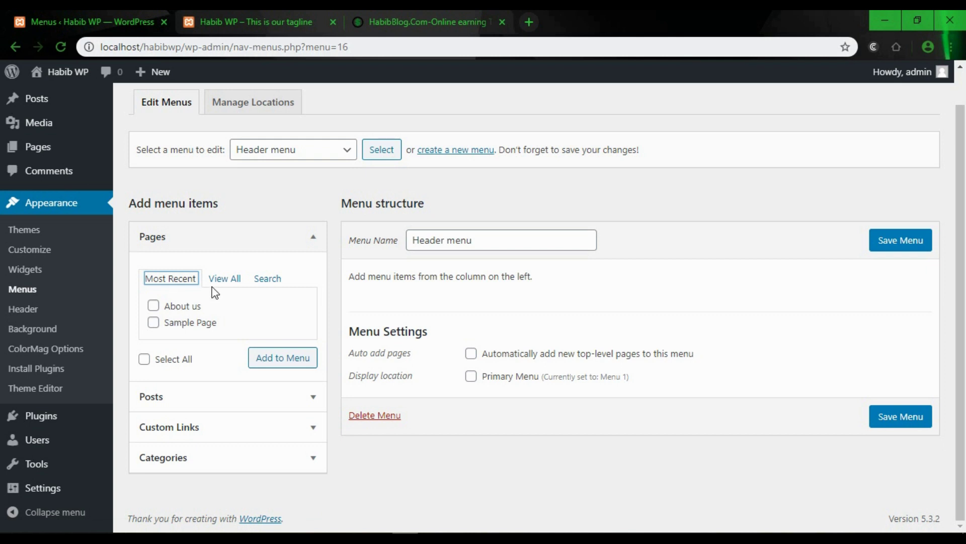
left_click(226, 281)
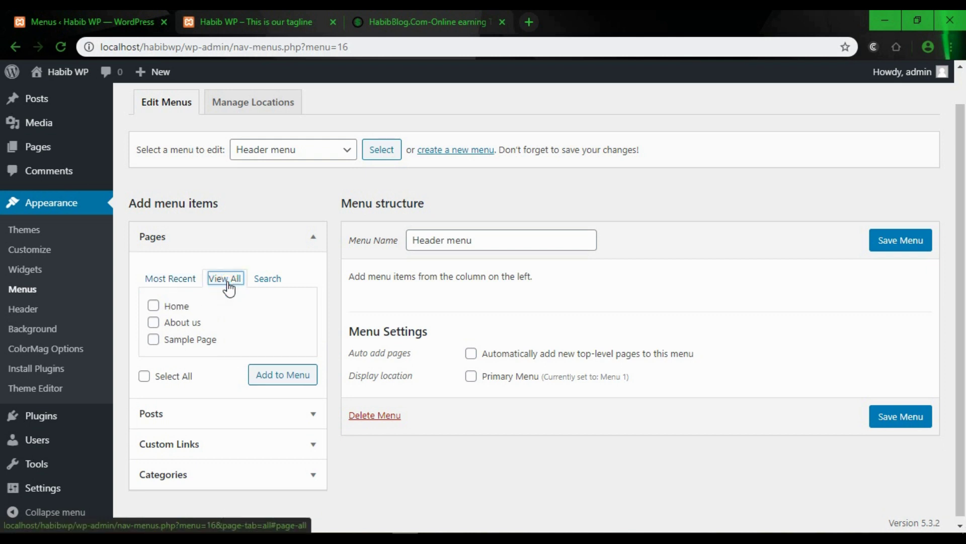
left_click(269, 285)
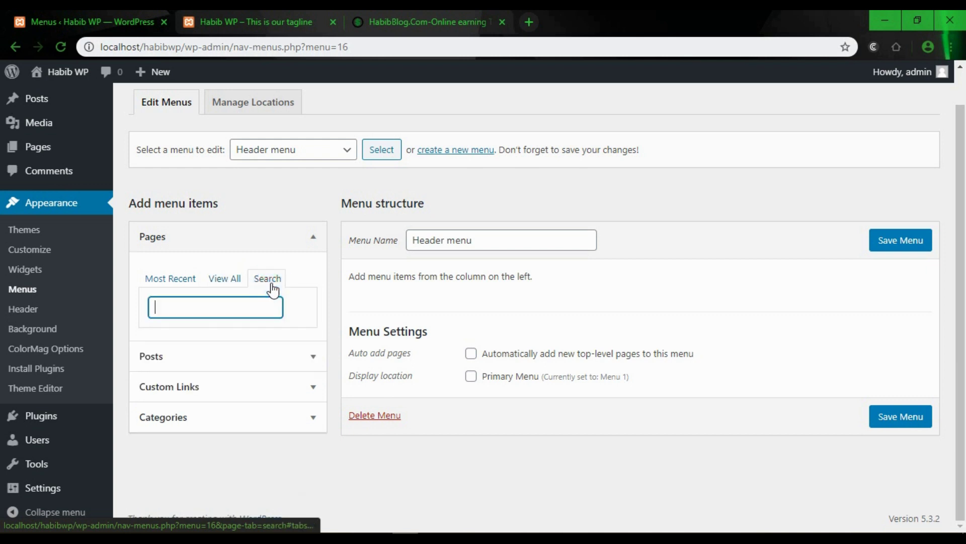
left_click(223, 282)
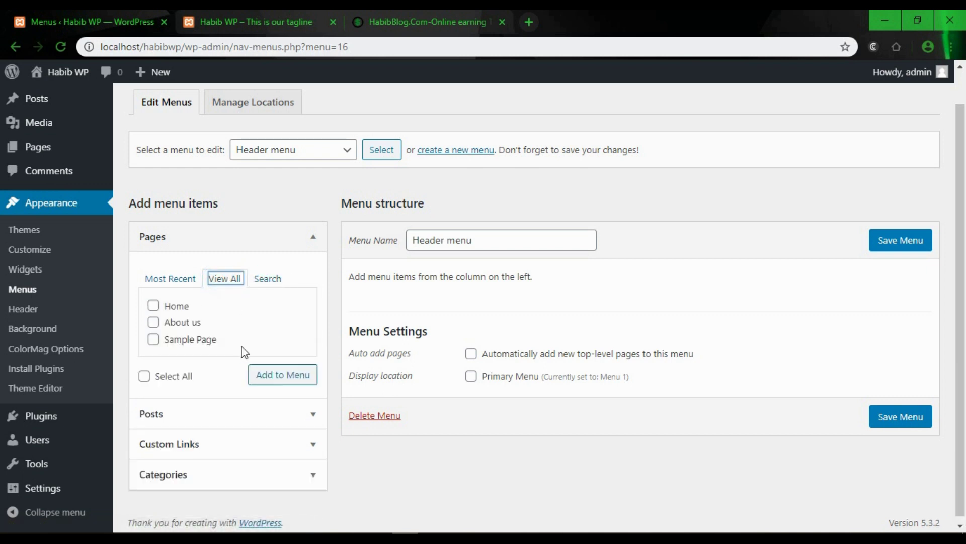
left_click(177, 284)
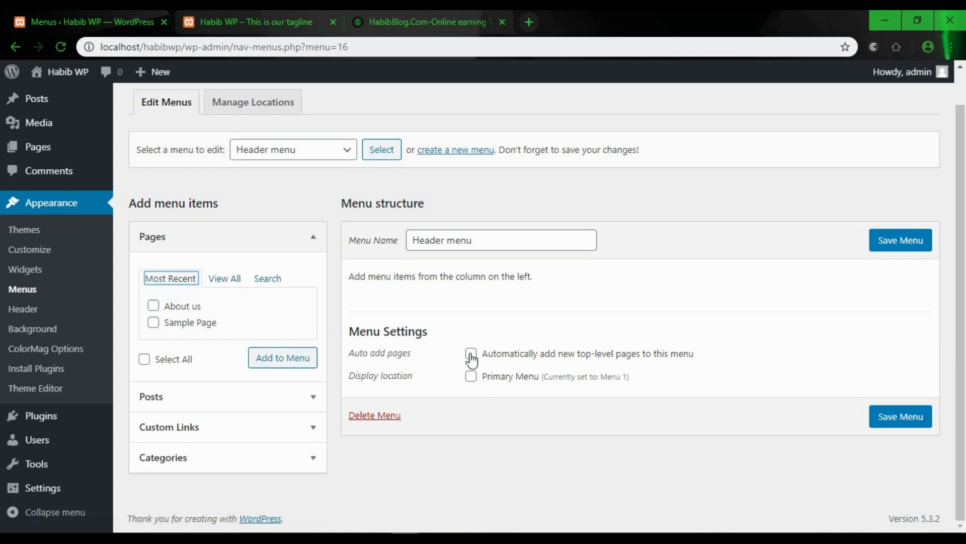
Switch the menu editor to Menu 1 and turn on automatic adding of new top-level pages to it
left_click(321, 159)
left_click(301, 183)
left_click(379, 154)
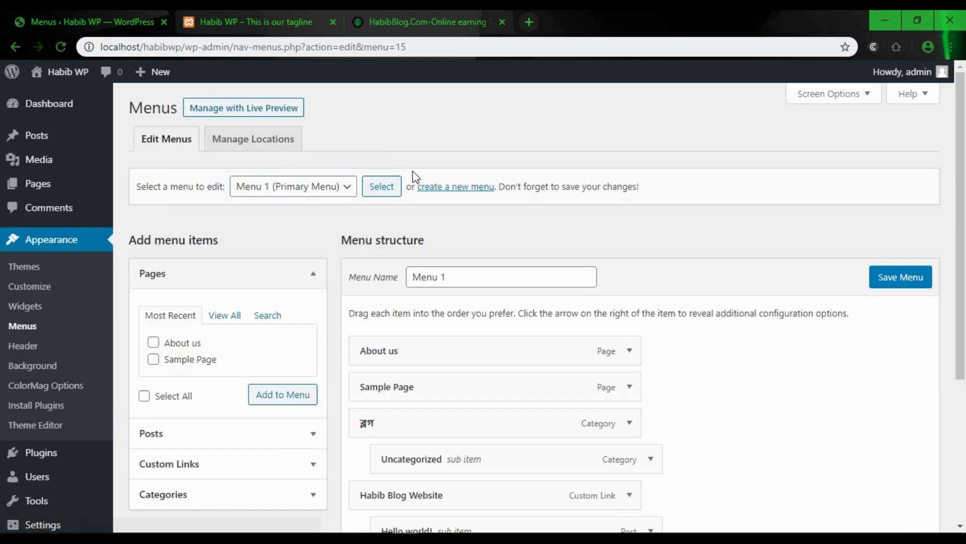
scroll(468, 218, "down", 4)
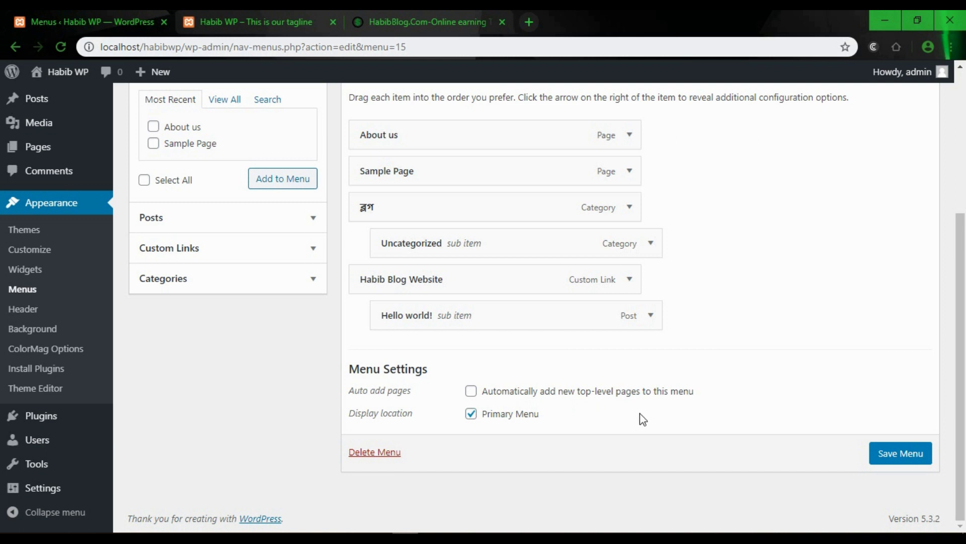
left_click(472, 392)
Examine Menu 1's item structure, its sub items and its menu settings
scroll(480, 353, "up", 3)
scroll(476, 332, "down", 3)
scroll(554, 366, "up", 3)
scroll(623, 412, "down", 3)
scroll(565, 446, "up", 3)
scroll(528, 425, "down", 3)
scroll(577, 422, "up", 4)
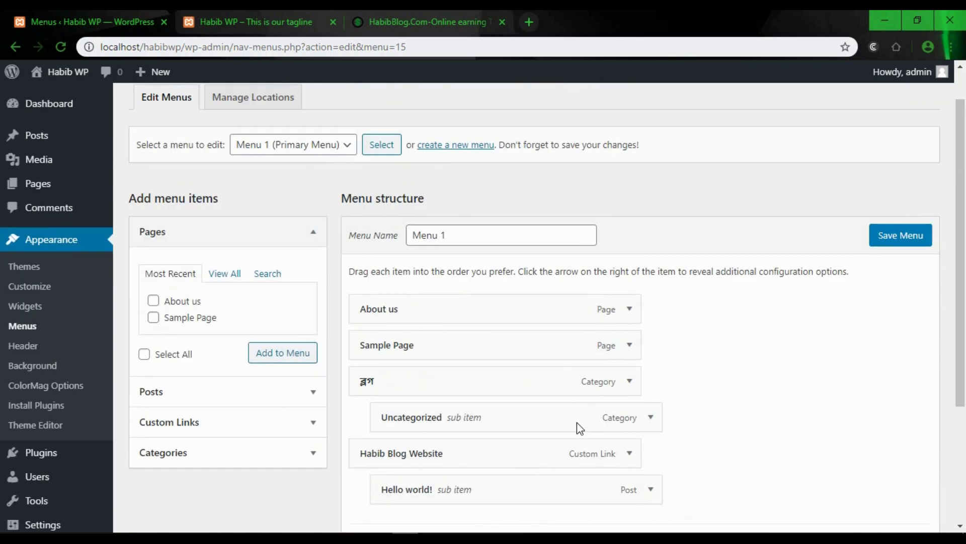
scroll(598, 426, "down", 4)
scroll(638, 412, "up", 4)
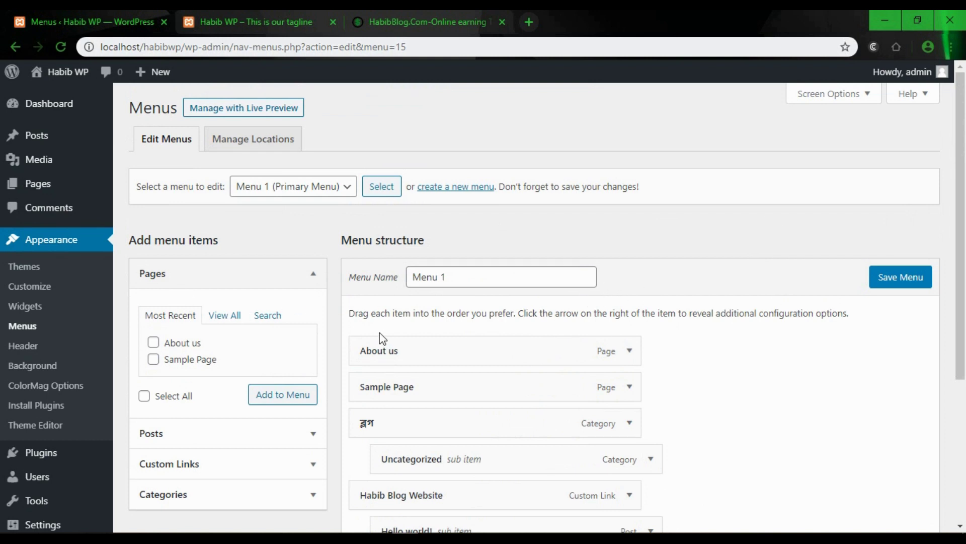
scroll(614, 425, "down", 2)
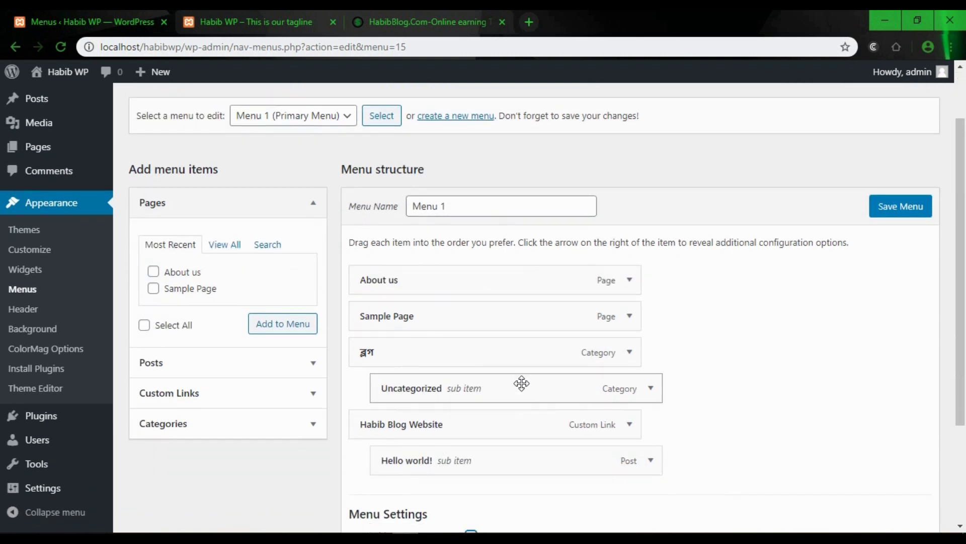
scroll(521, 384, "up", 2)
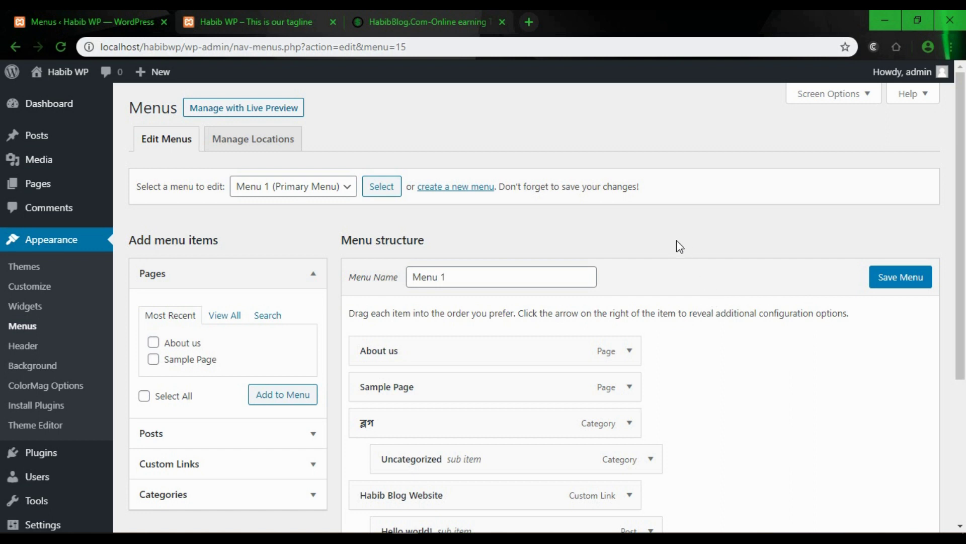